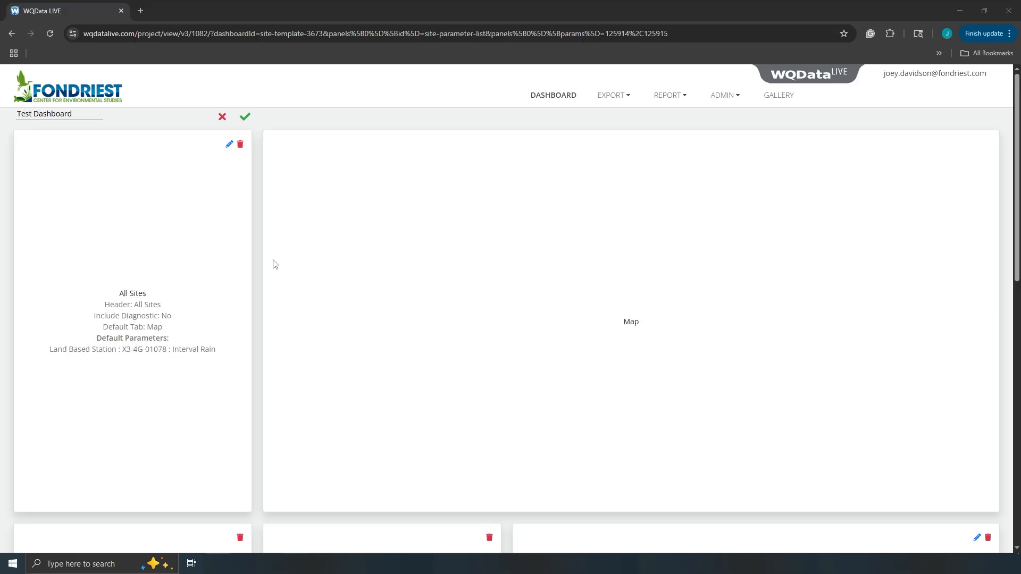
{"action": "scroll", "coordinate": [269, 258], "scroll_direction": "down", "scroll_amount": 3}
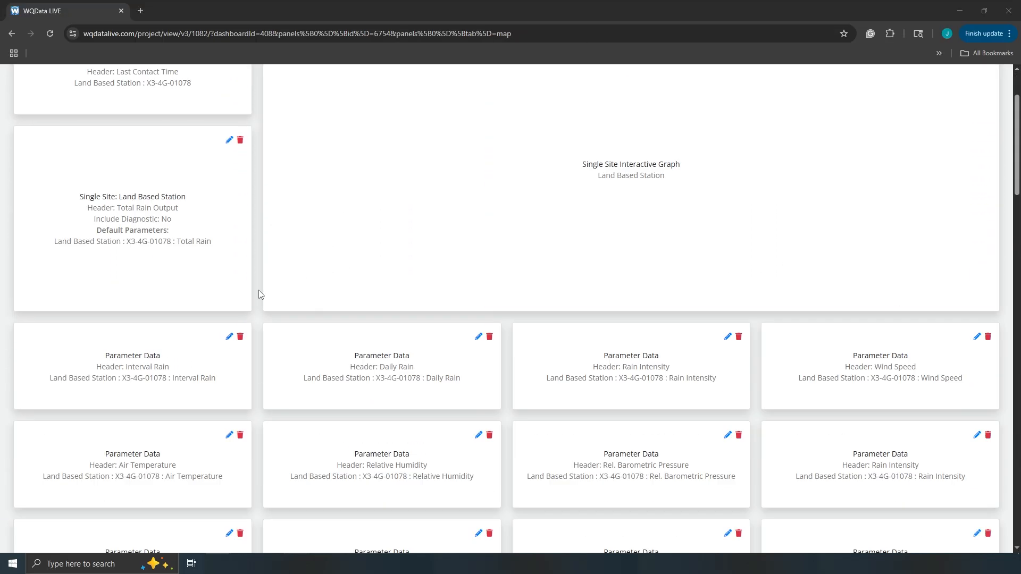
Step: Move the Single Site panel and delete the NX Conductivity and extra NX TDS panels
{"action": "left_click_drag", "start_coordinate": [200, 248], "coordinate": [522, 326]}
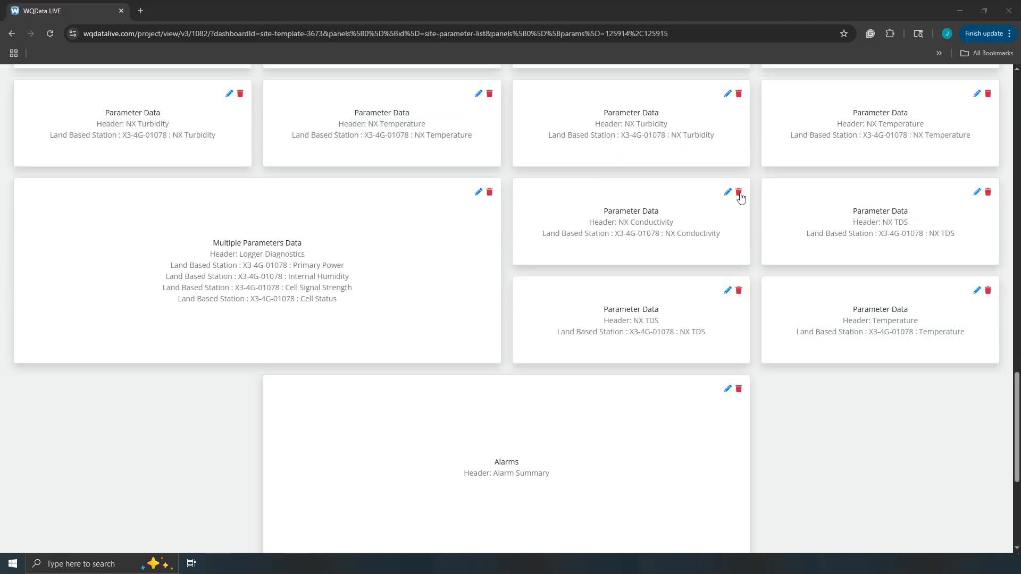
{"action": "left_click", "coordinate": [739, 192]}
{"action": "left_click", "coordinate": [739, 192]}
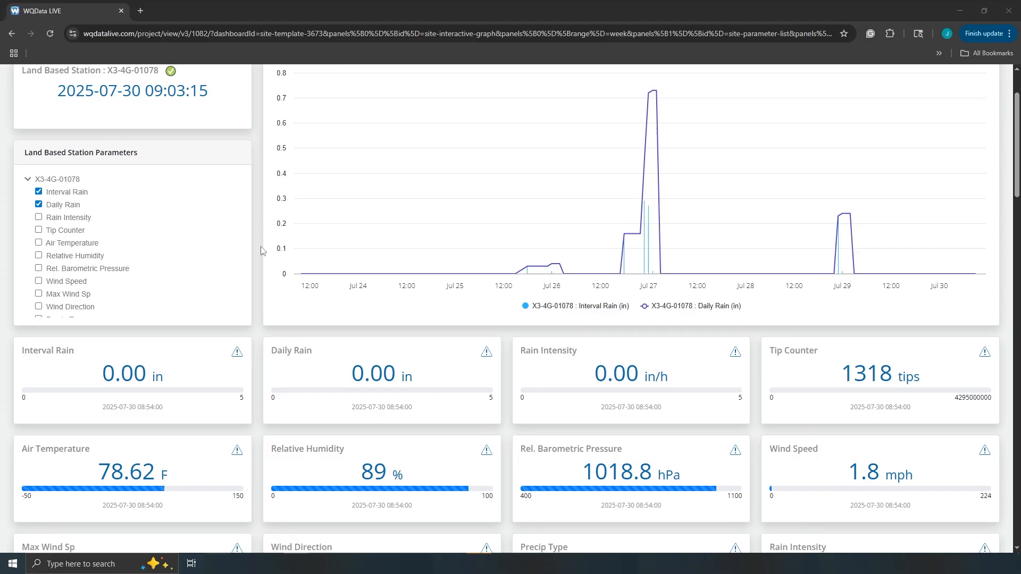
{"action": "scroll", "coordinate": [260, 246], "scroll_direction": "down", "scroll_amount": 3}
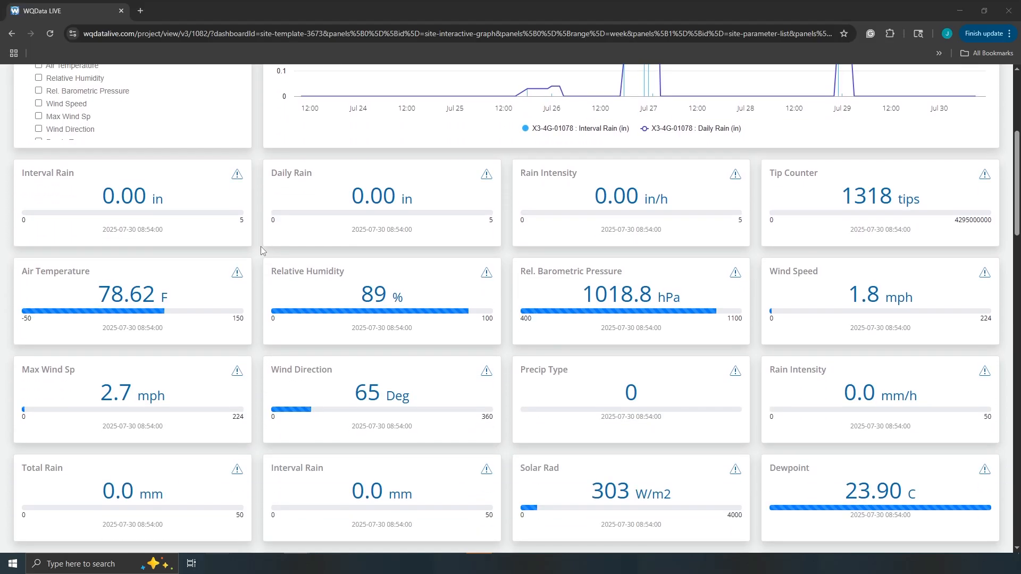
{"action": "scroll", "coordinate": [261, 247], "scroll_direction": "down", "scroll_amount": 3}
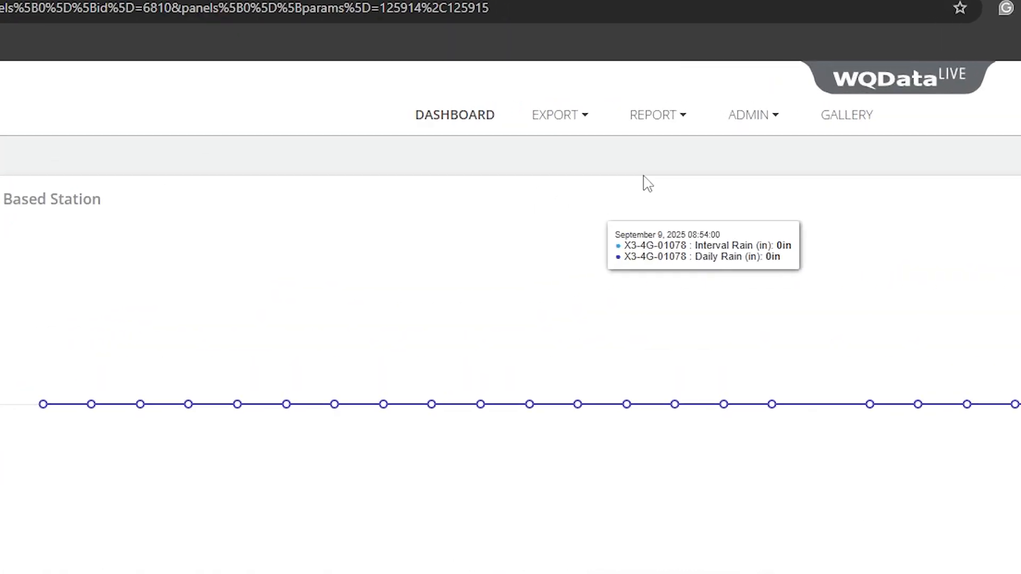
Step: Start a new export template named and described 'Test'
{"action": "left_click", "coordinate": [551, 119]}
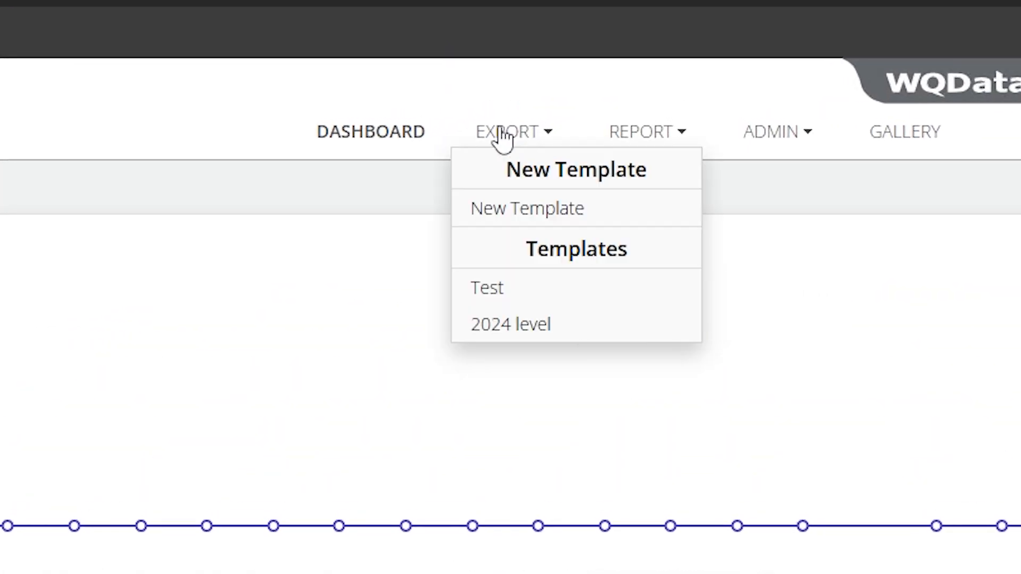
{"action": "left_click", "coordinate": [517, 211]}
{"action": "left_click", "coordinate": [637, 224]}
{"action": "type", "text": "Test"}
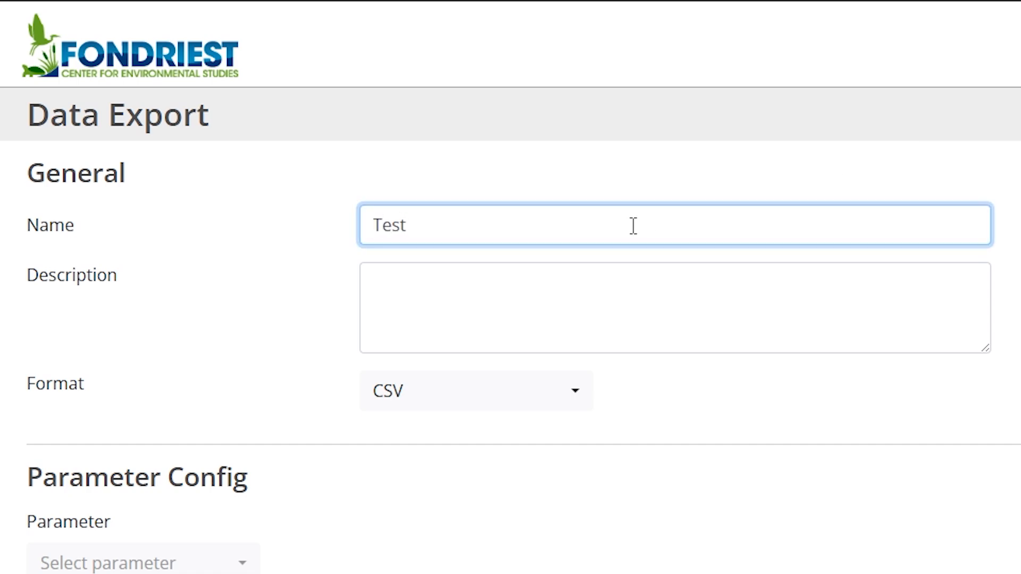
{"action": "left_click", "coordinate": [618, 279]}
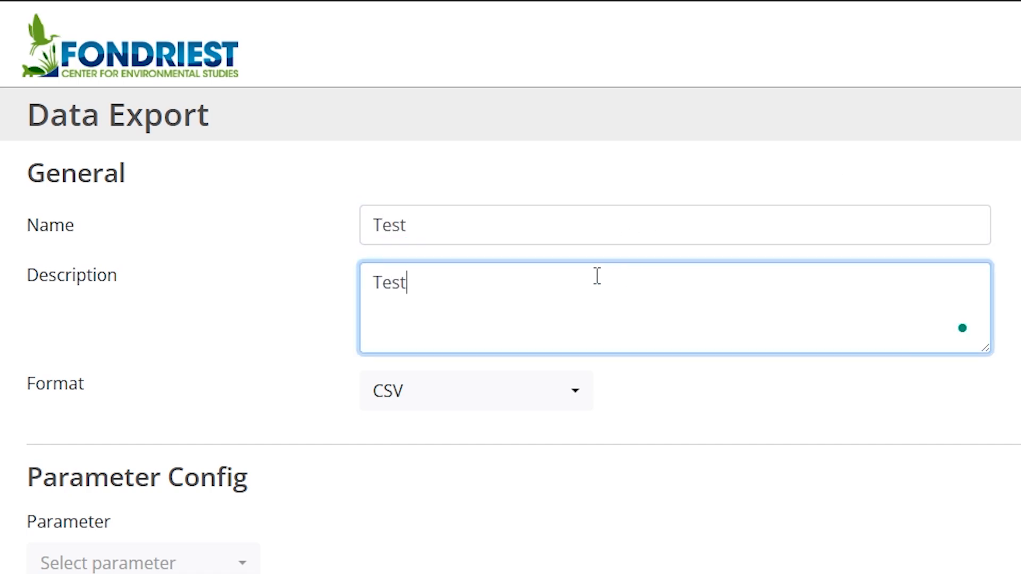
{"action": "scroll", "coordinate": [888, 310], "scroll_direction": "down", "scroll_amount": 6}
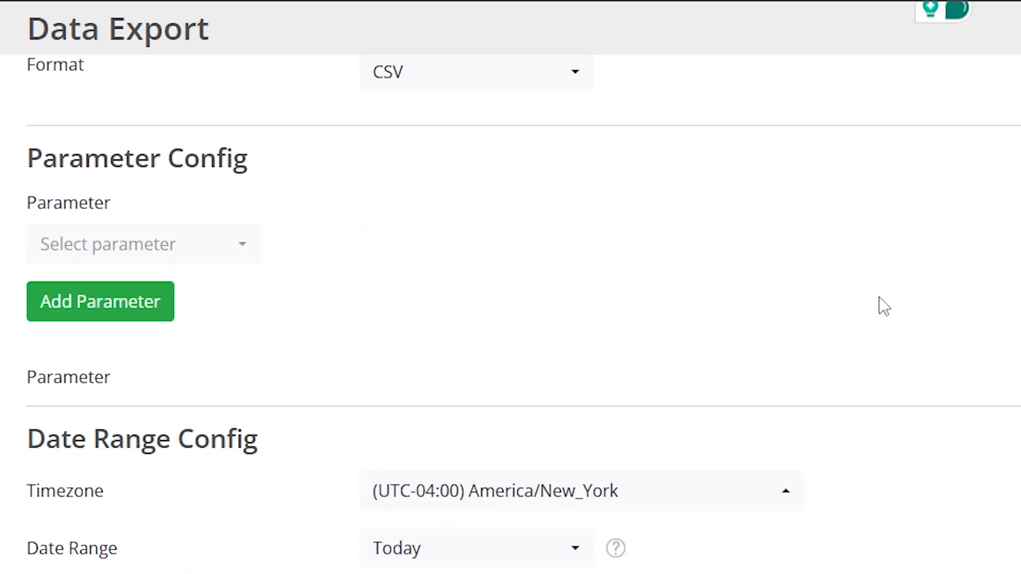
Step: Add Primary Power, Interval Rain, Air Temperature and Max Wind Sp to the export
{"action": "left_click", "coordinate": [224, 244]}
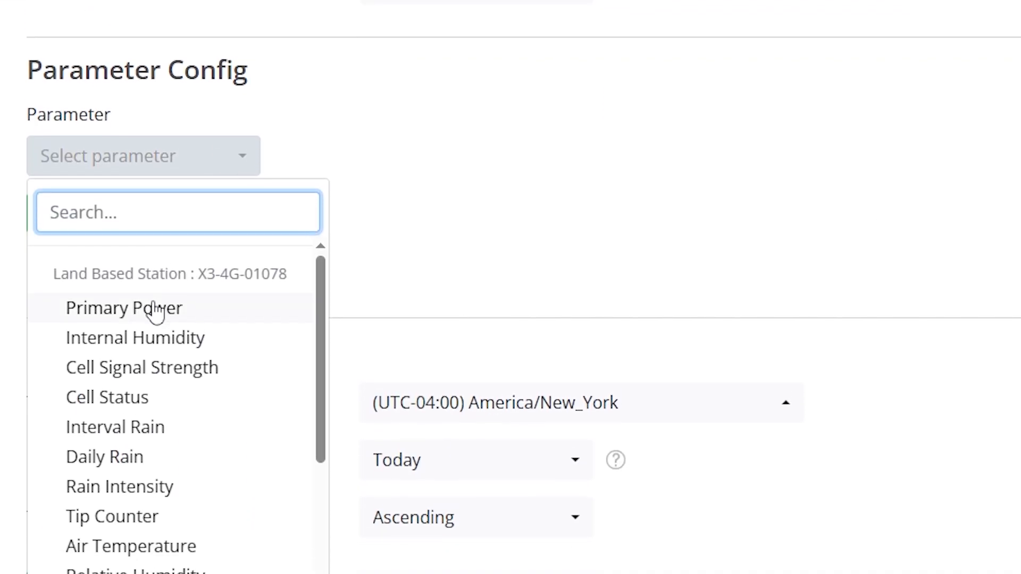
{"action": "left_click", "coordinate": [156, 310]}
{"action": "left_click", "coordinate": [140, 229]}
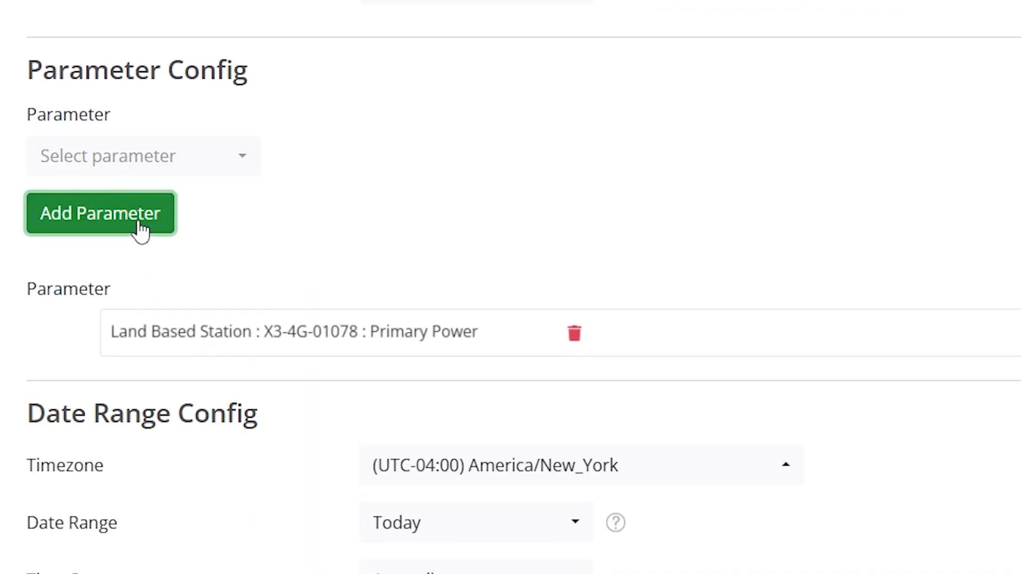
{"action": "left_click", "coordinate": [191, 169]}
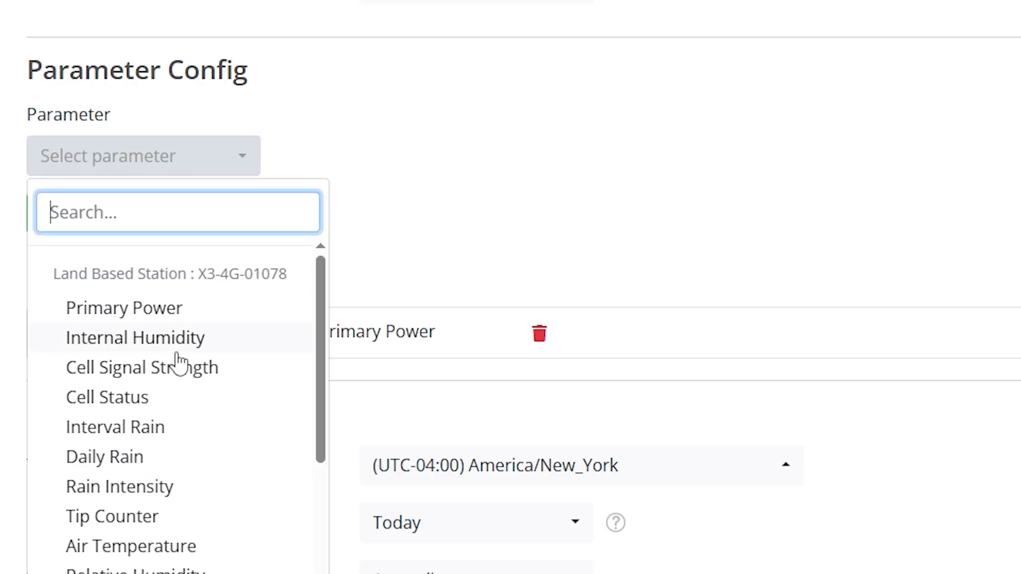
{"action": "left_click", "coordinate": [149, 428]}
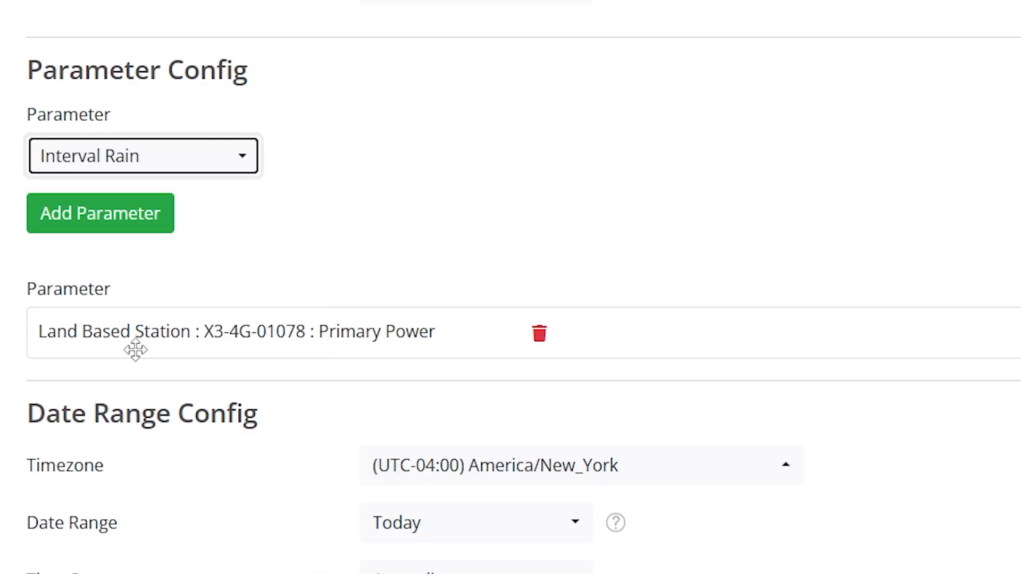
{"action": "left_click", "coordinate": [130, 226]}
{"action": "left_click", "coordinate": [169, 159]}
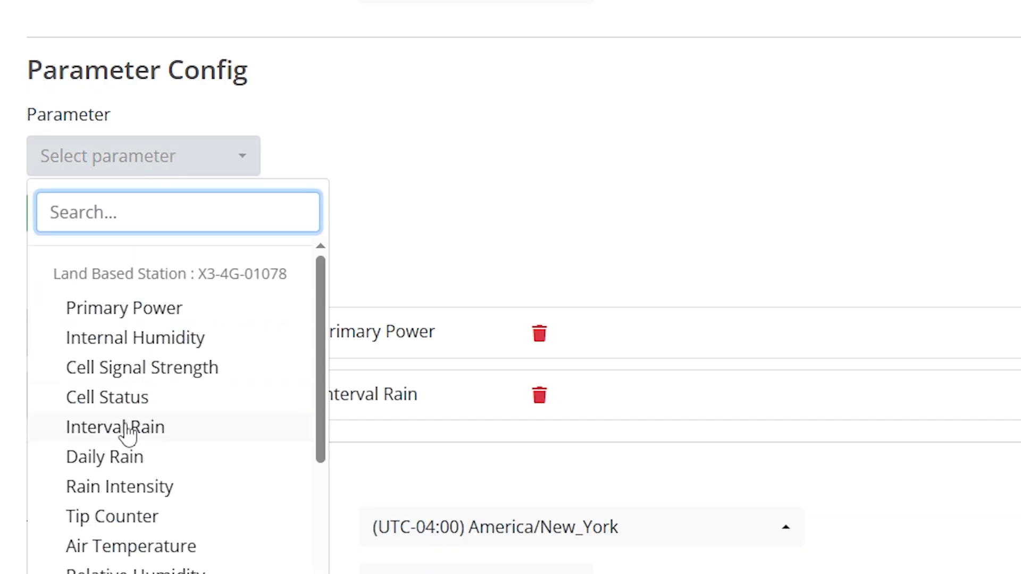
{"action": "left_click", "coordinate": [136, 545]}
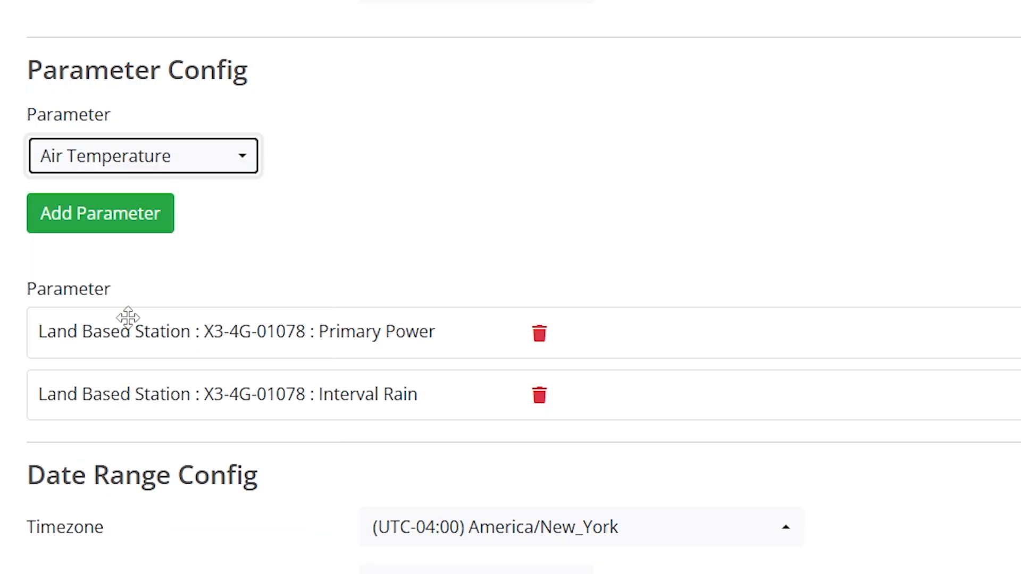
{"action": "left_click", "coordinate": [132, 232]}
{"action": "left_click", "coordinate": [155, 167]}
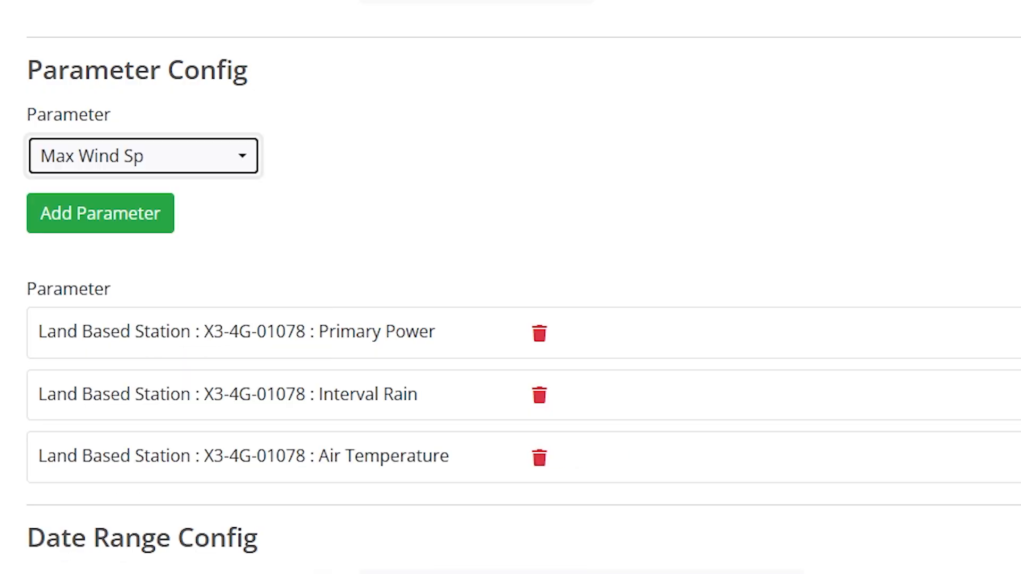
{"action": "left_click", "coordinate": [127, 213]}
Step: Set the date range to Last 24 Hours and save the template
{"action": "scroll", "coordinate": [649, 172], "scroll_direction": "down", "scroll_amount": 8}
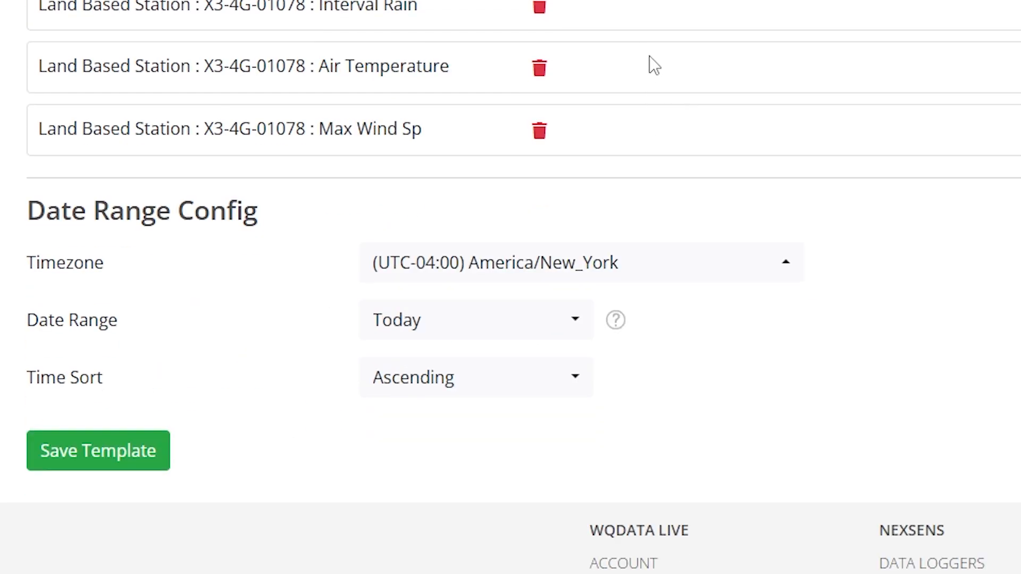
{"action": "left_click", "coordinate": [532, 298]}
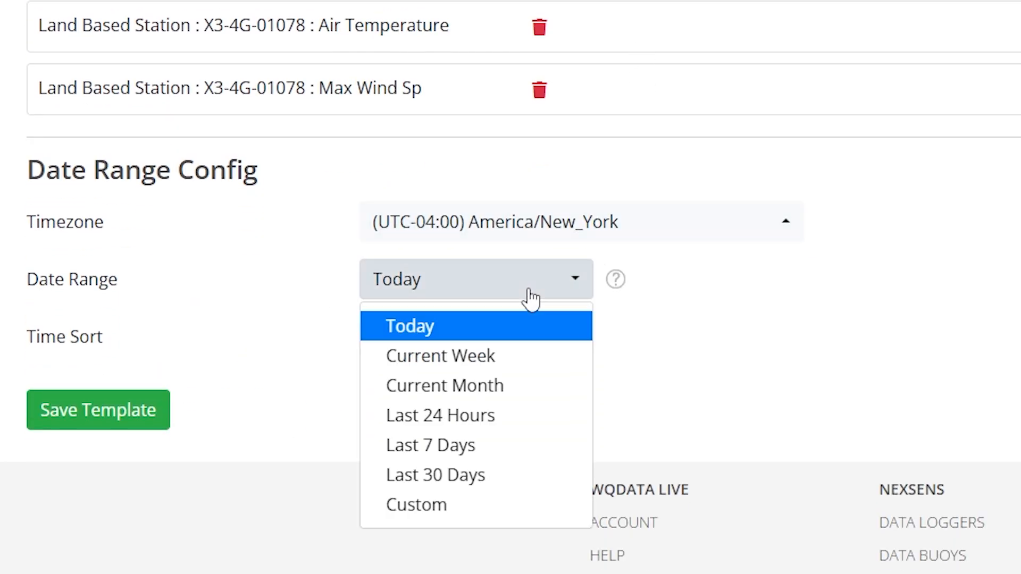
{"action": "left_click", "coordinate": [464, 416]}
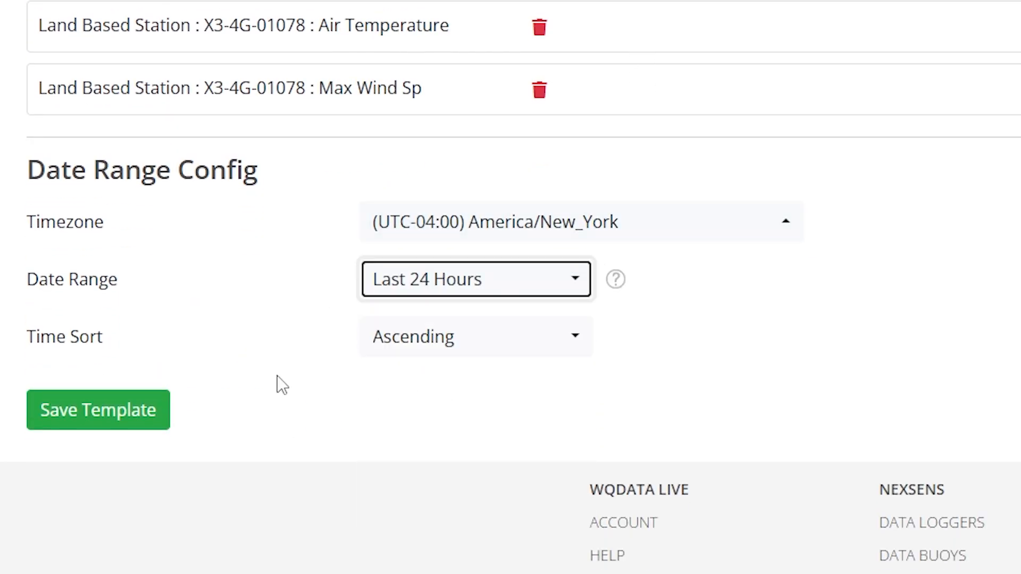
{"action": "left_click", "coordinate": [124, 415]}
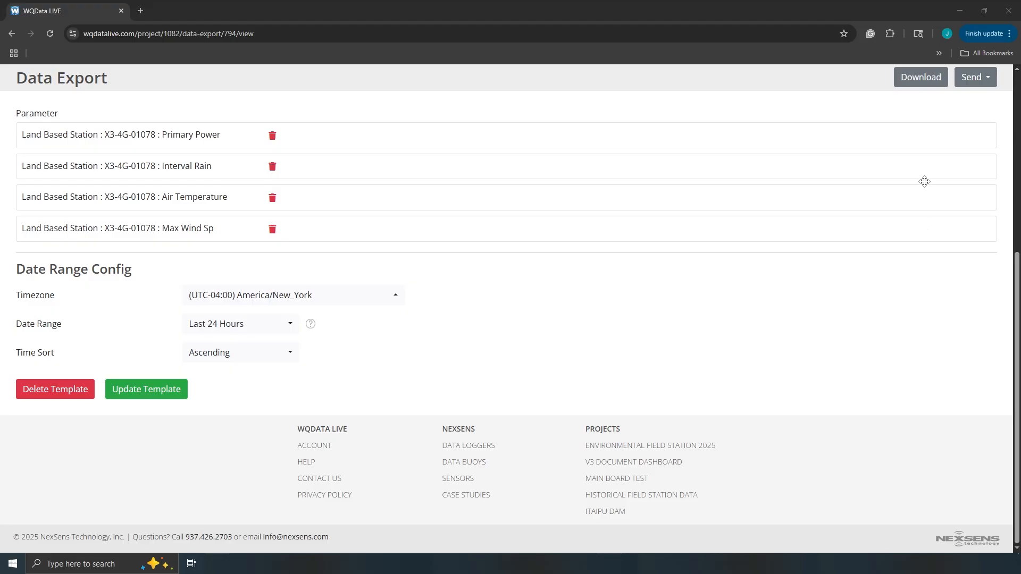
Step: Choose to e-mail the export with filename Test_Report, moving on to the recipient field
{"action": "scroll", "coordinate": [938, 139], "scroll_direction": "up", "scroll_amount": 5}
{"action": "left_click", "coordinate": [974, 120]}
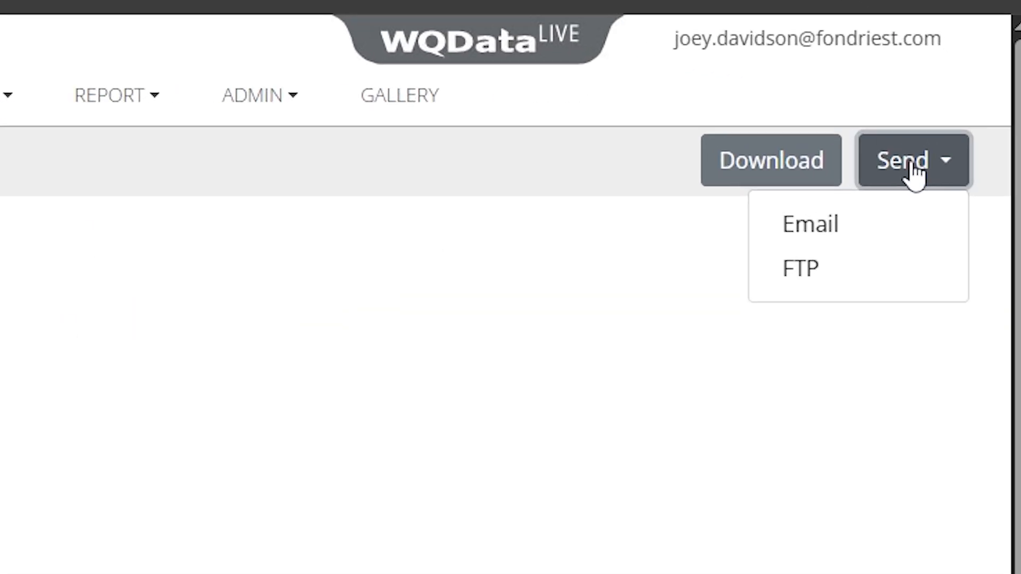
{"action": "left_click", "coordinate": [823, 249]}
{"action": "left_click", "coordinate": [500, 192]}
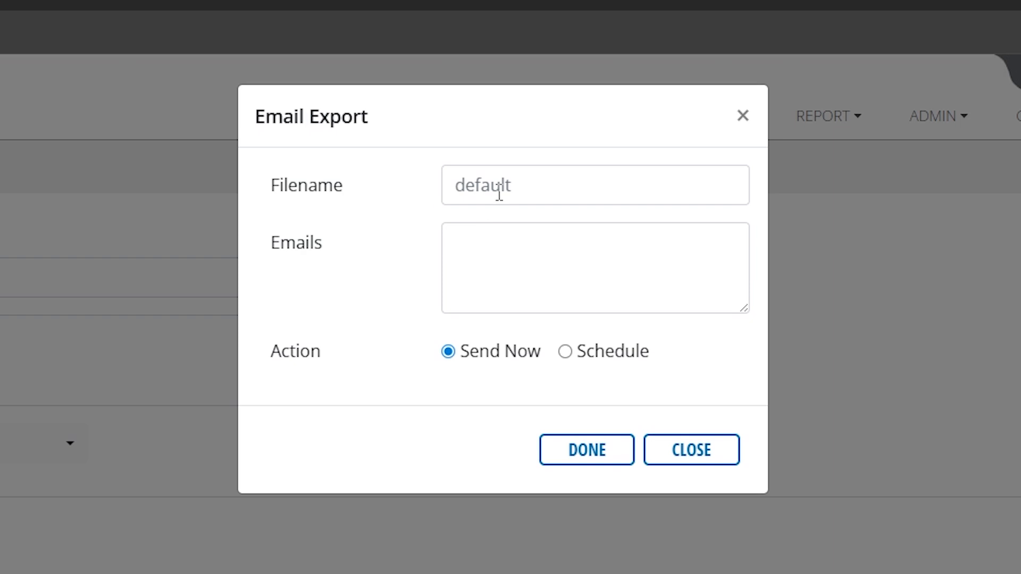
{"action": "type", "text": "Test_Report"}
{"action": "key", "text": "Tab"}
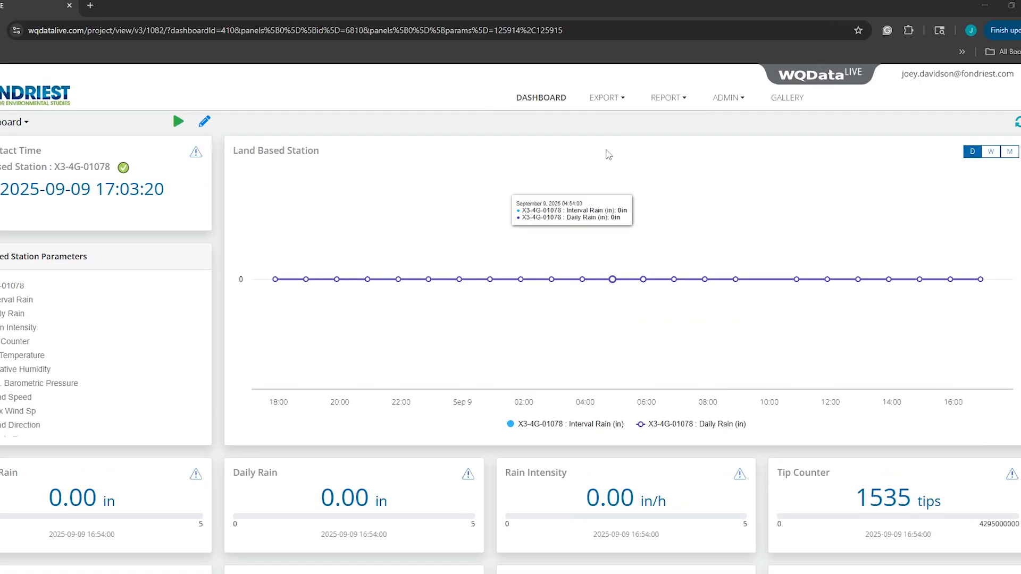
Step: Open the standard data report and expand the Land Based Station's parameters
{"action": "left_click", "coordinate": [668, 98]}
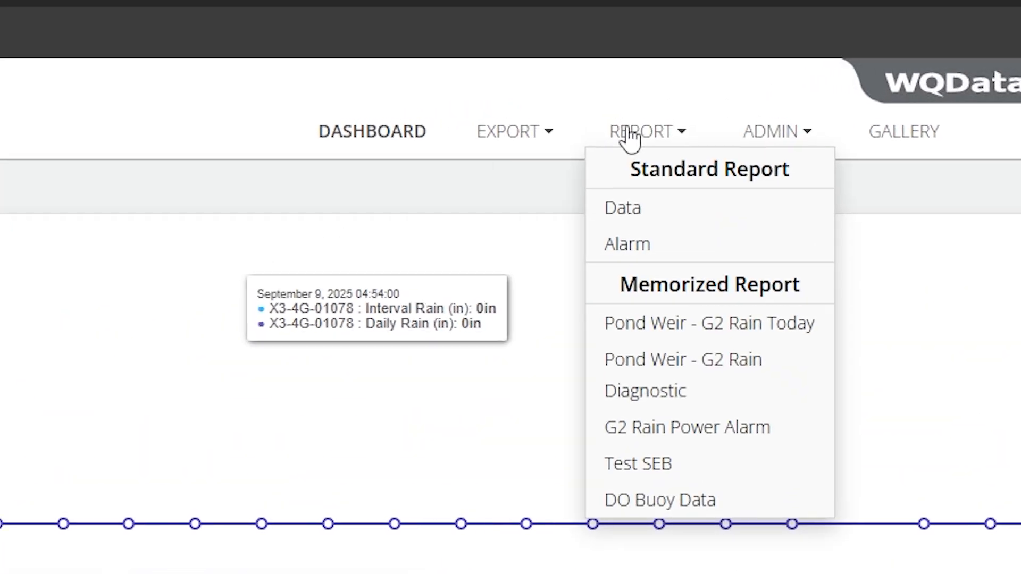
{"action": "left_click", "coordinate": [640, 203]}
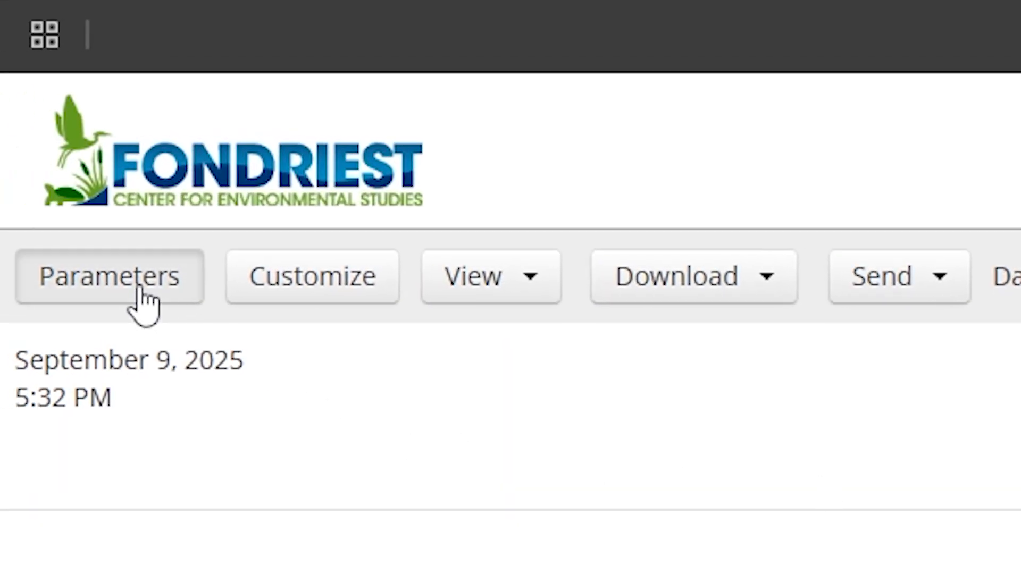
{"action": "left_click", "coordinate": [139, 290]}
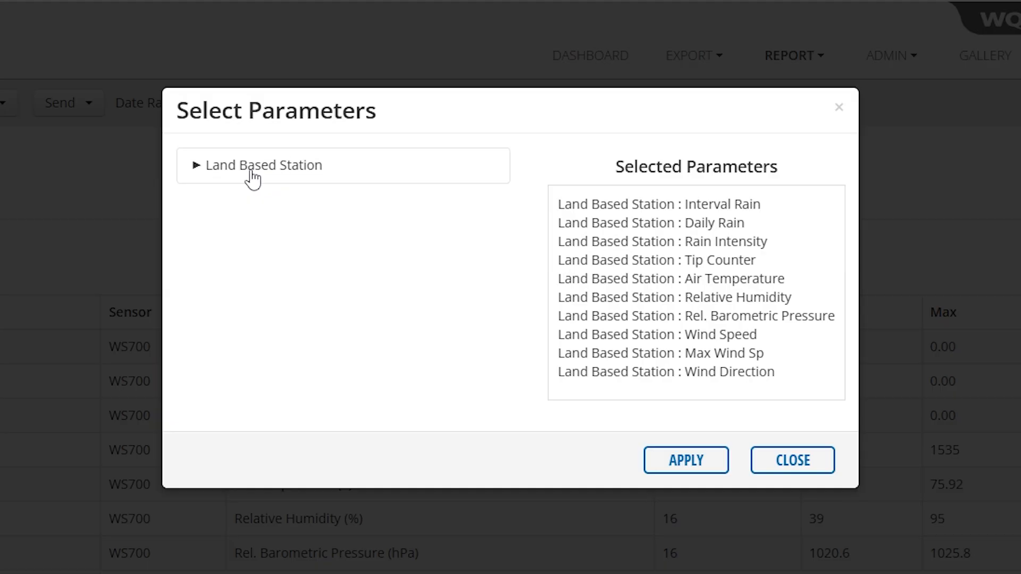
{"action": "left_click", "coordinate": [253, 166]}
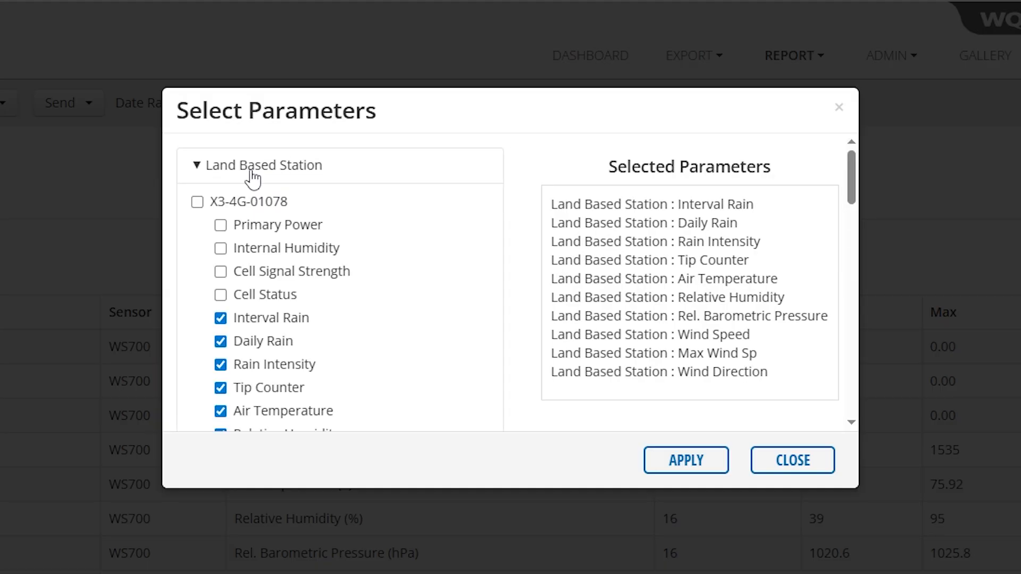
{"action": "scroll", "coordinate": [258, 210], "scroll_direction": "down", "scroll_amount": 3}
{"action": "scroll", "coordinate": [258, 212], "scroll_direction": "up", "scroll_amount": 1}
Step: Remove Interval Rain, Daily Rain and Rain Intensity, then apply the parameters
{"action": "left_click", "coordinate": [258, 226]}
{"action": "left_click", "coordinate": [263, 248]}
{"action": "left_click", "coordinate": [257, 270]}
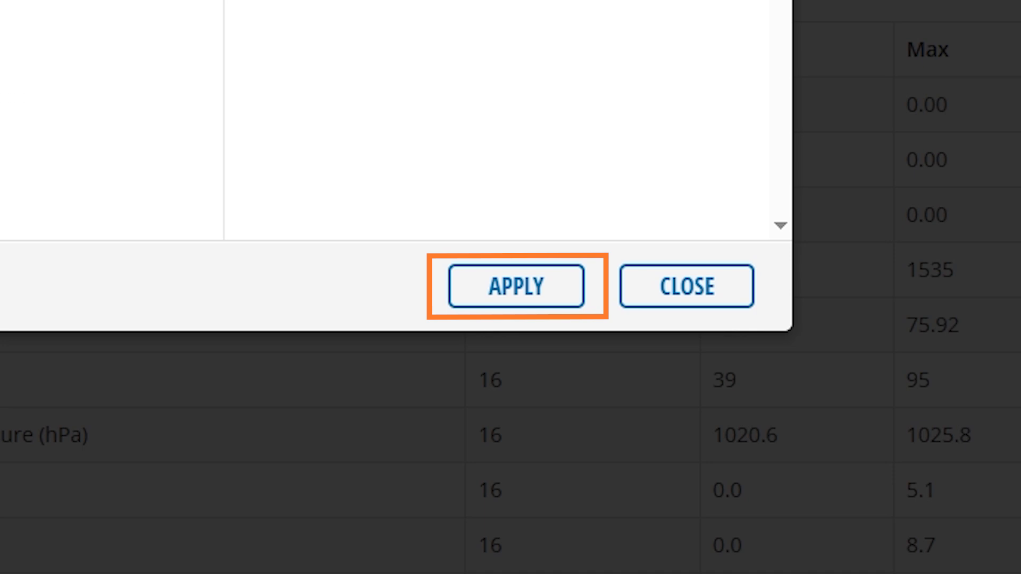
{"action": "left_click", "coordinate": [516, 286]}
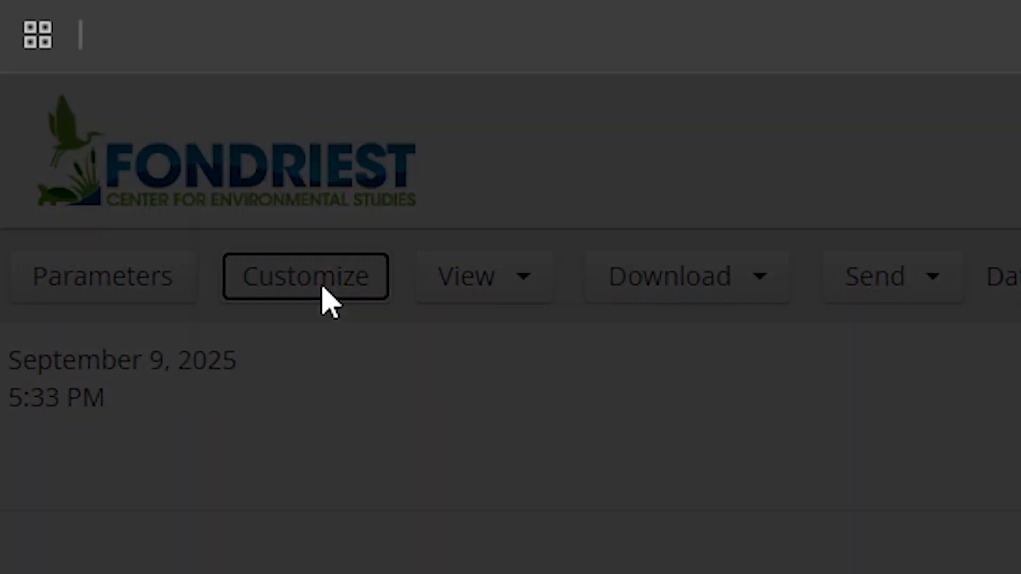
Step: Set the report data to Last 24 Hours averaged, with a Max Wind Sp 0–5 filter
{"action": "left_click", "coordinate": [323, 290]}
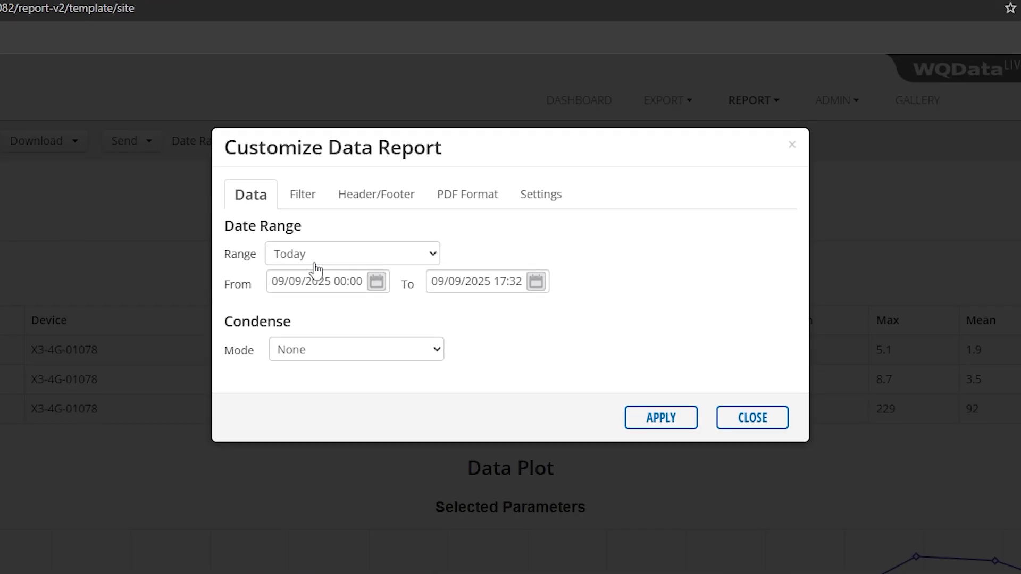
{"action": "left_click", "coordinate": [284, 264]}
{"action": "left_click", "coordinate": [401, 344]}
{"action": "left_click", "coordinate": [342, 355]}
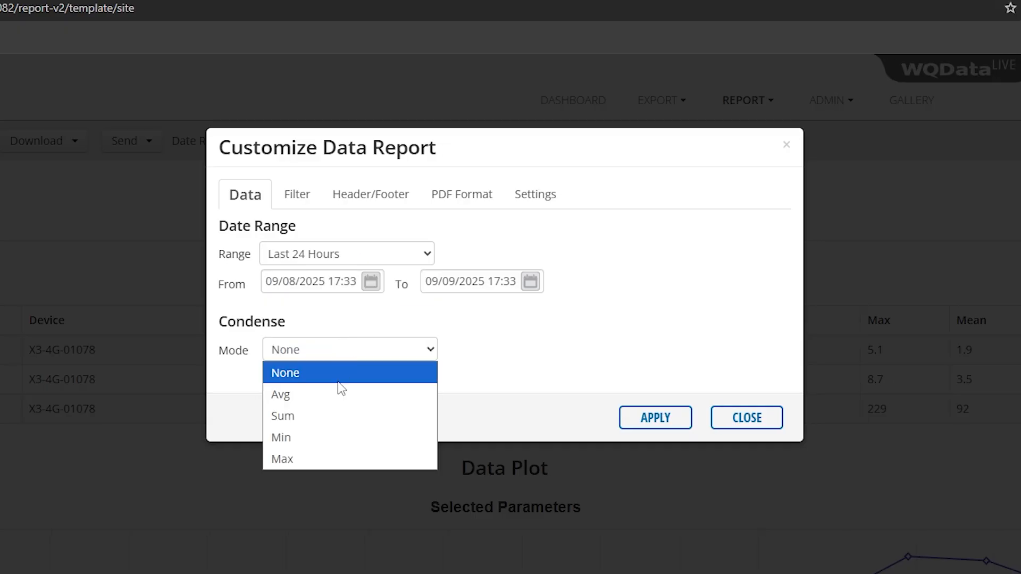
{"action": "left_click", "coordinate": [340, 394]}
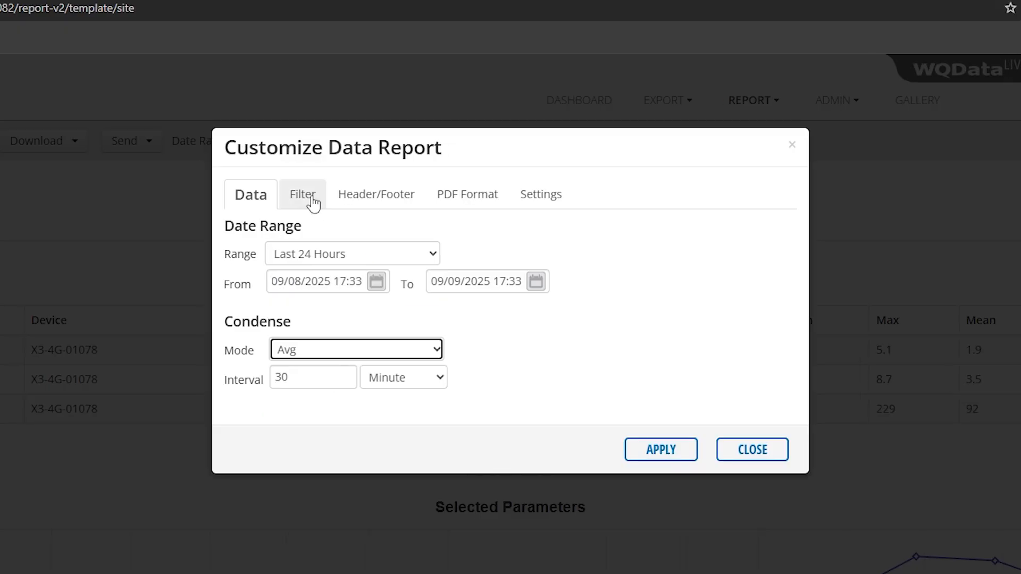
{"action": "left_click", "coordinate": [314, 204]}
{"action": "left_click", "coordinate": [322, 275]}
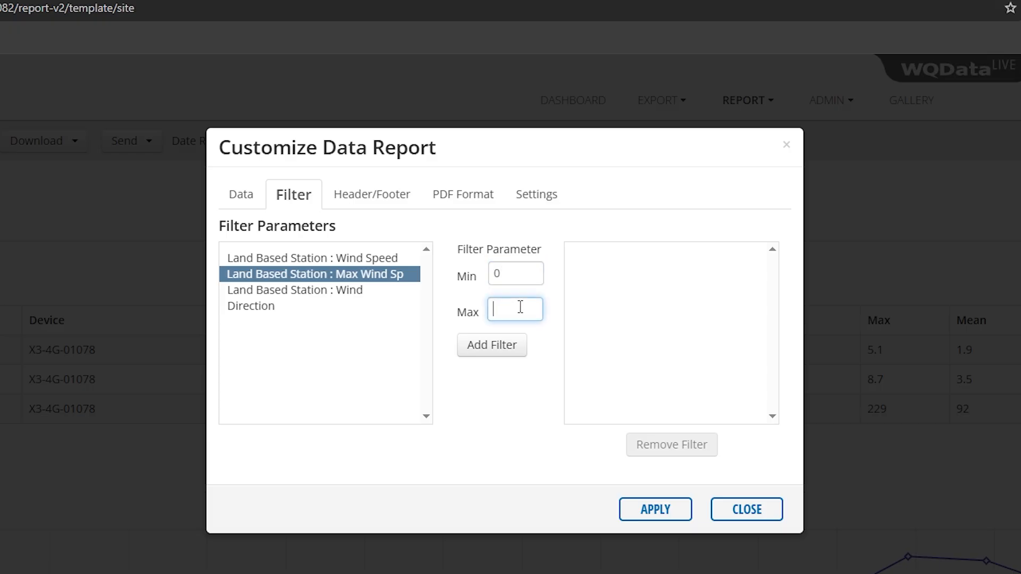
{"action": "left_click", "coordinate": [494, 351]}
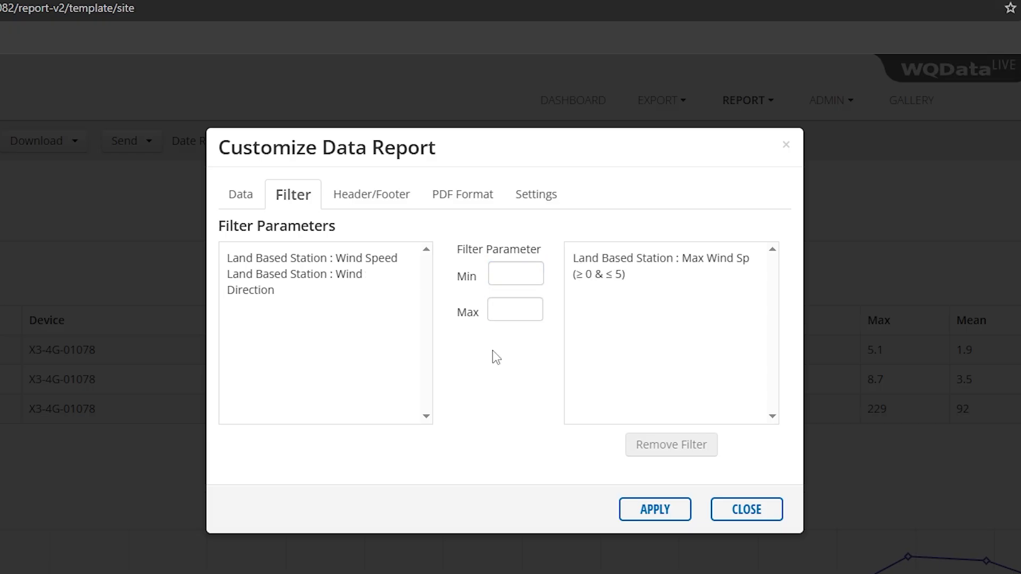
Step: Use 24-hour prepared time in the header and a landscape PDF page
{"action": "left_click", "coordinate": [383, 202]}
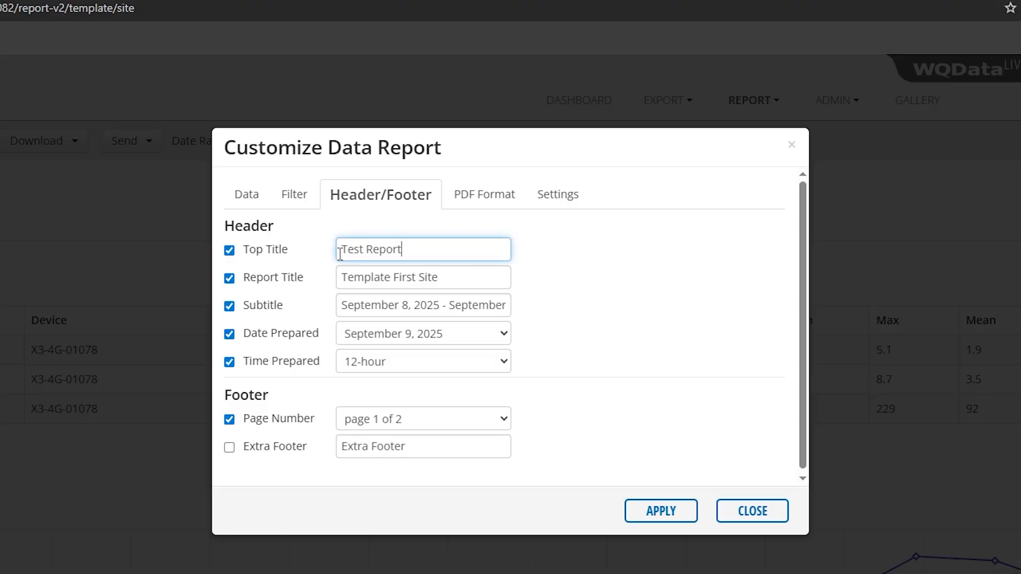
{"action": "left_click", "coordinate": [382, 364]}
{"action": "left_click", "coordinate": [379, 406]}
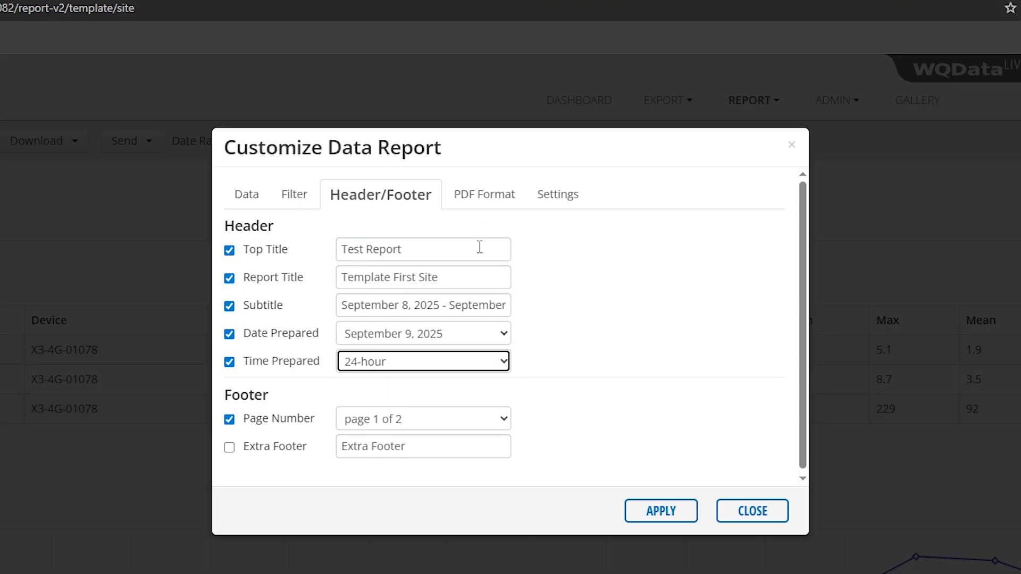
{"action": "left_click", "coordinate": [490, 202]}
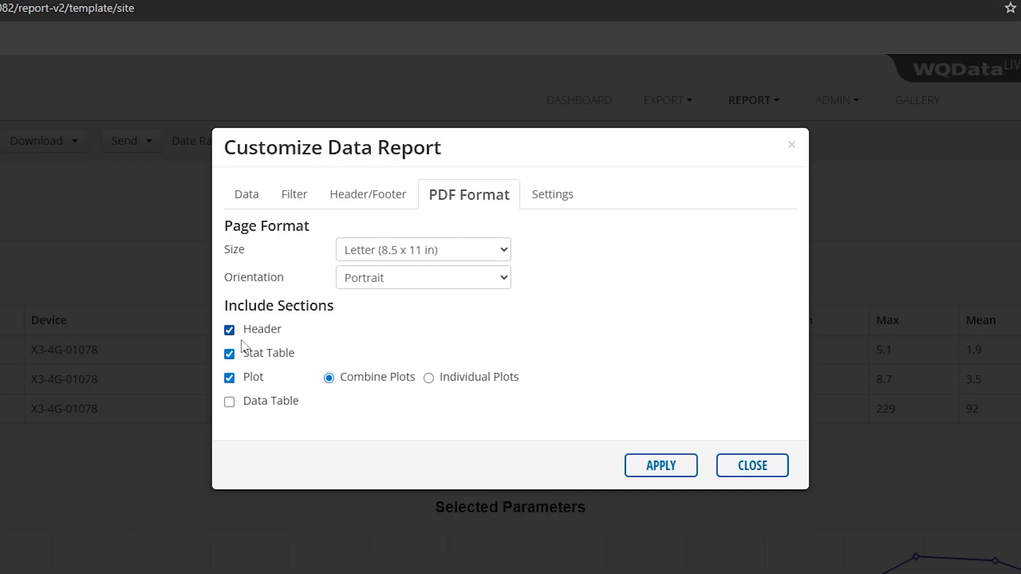
{"action": "left_click", "coordinate": [447, 286]}
{"action": "left_click", "coordinate": [418, 325]}
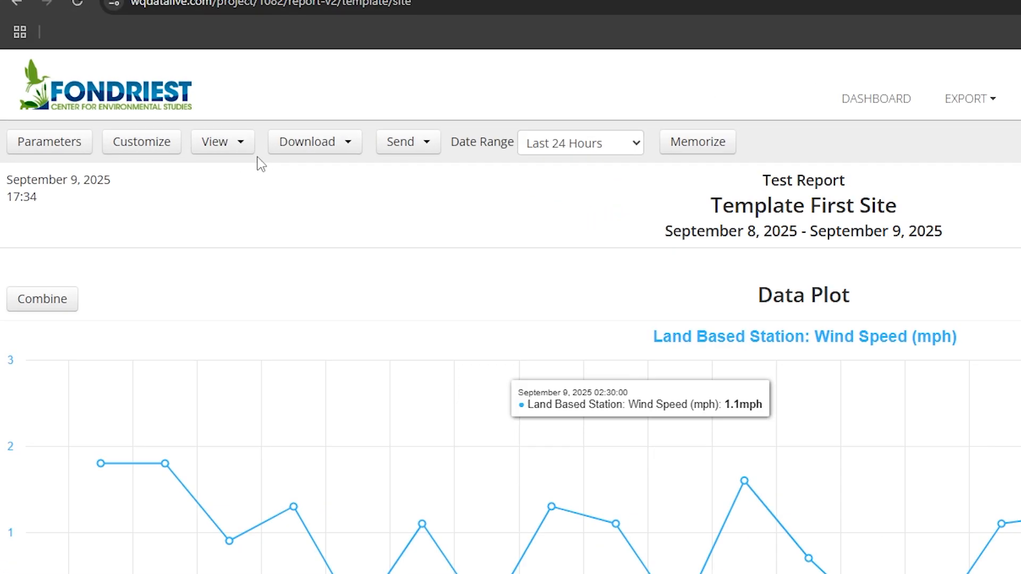
Step: Show the Stats Table and Data Table sections and memorize the report as 'Test Report'
{"action": "left_click", "coordinate": [149, 122]}
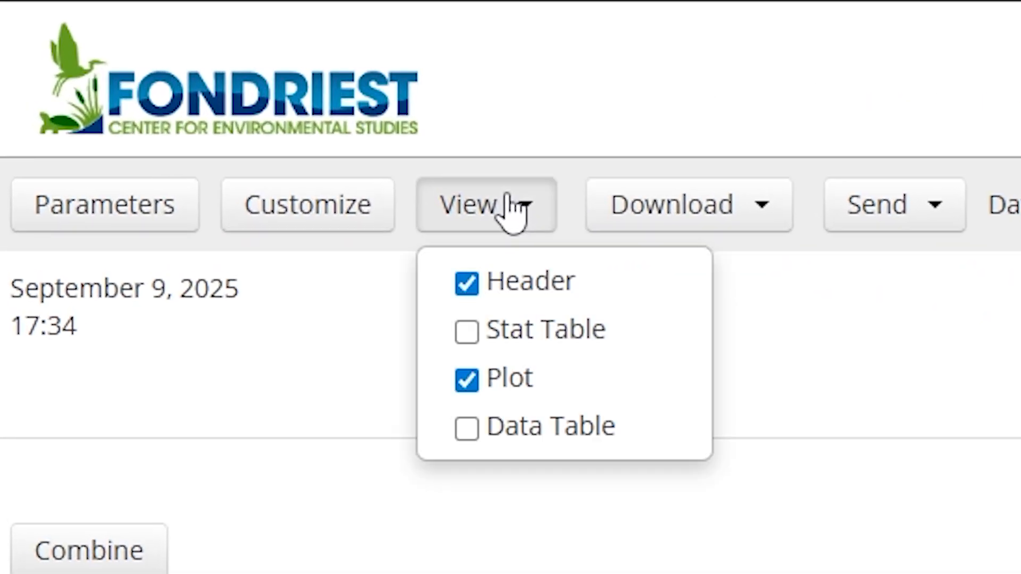
{"action": "left_click", "coordinate": [514, 337]}
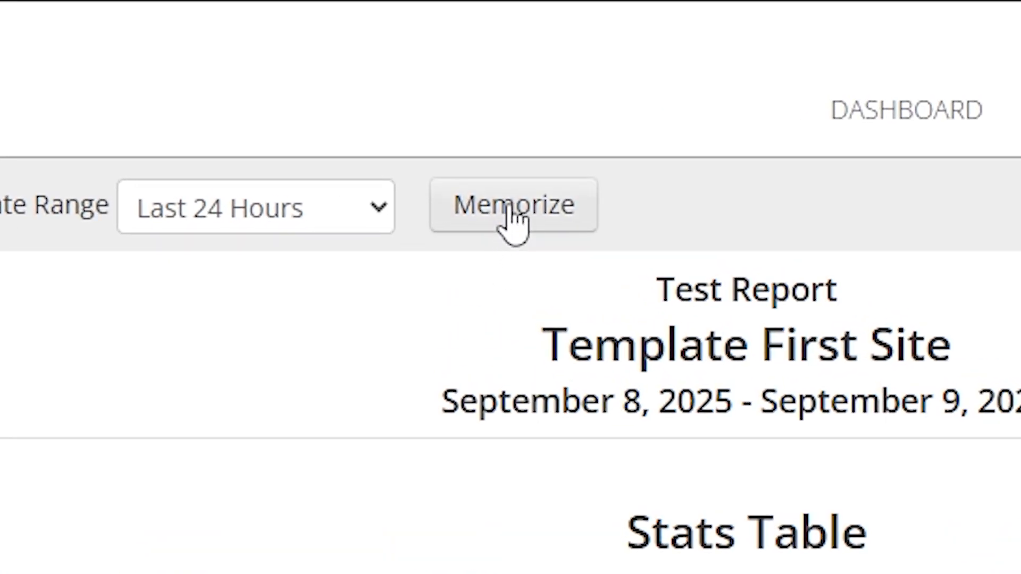
{"action": "left_click", "coordinate": [441, 123]}
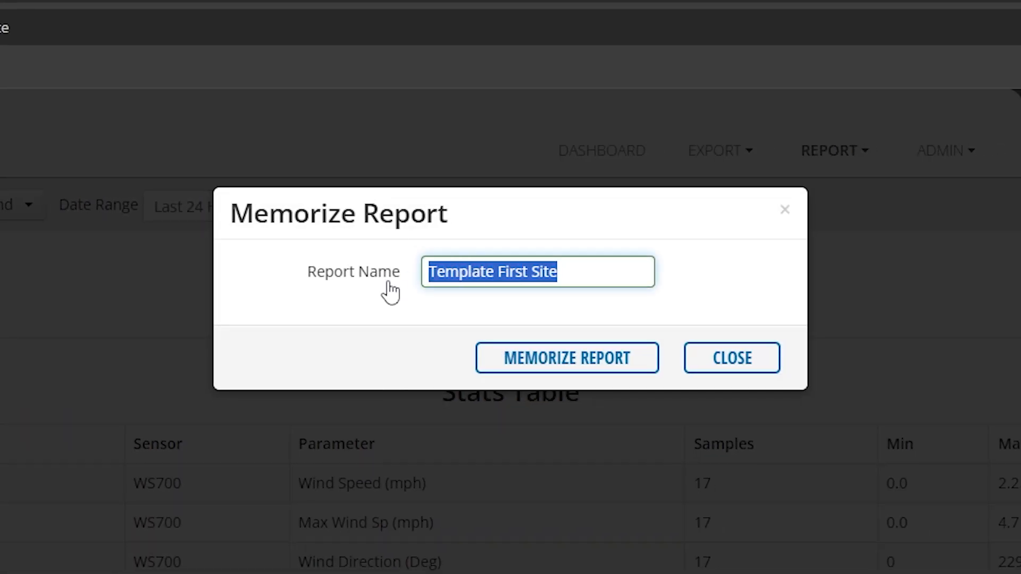
{"action": "type", "text": "Test Repor"}
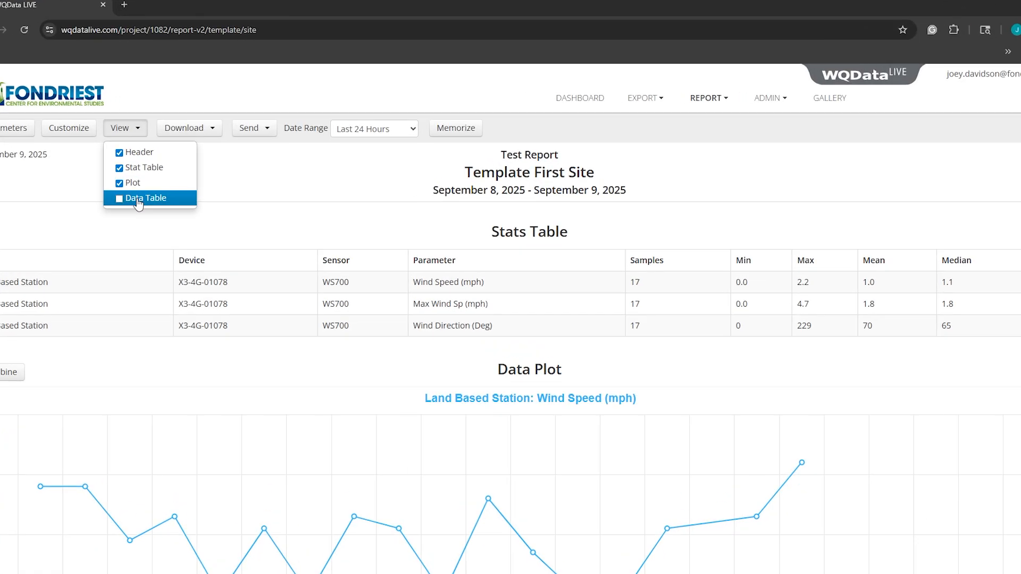
{"action": "left_click", "coordinate": [153, 185]}
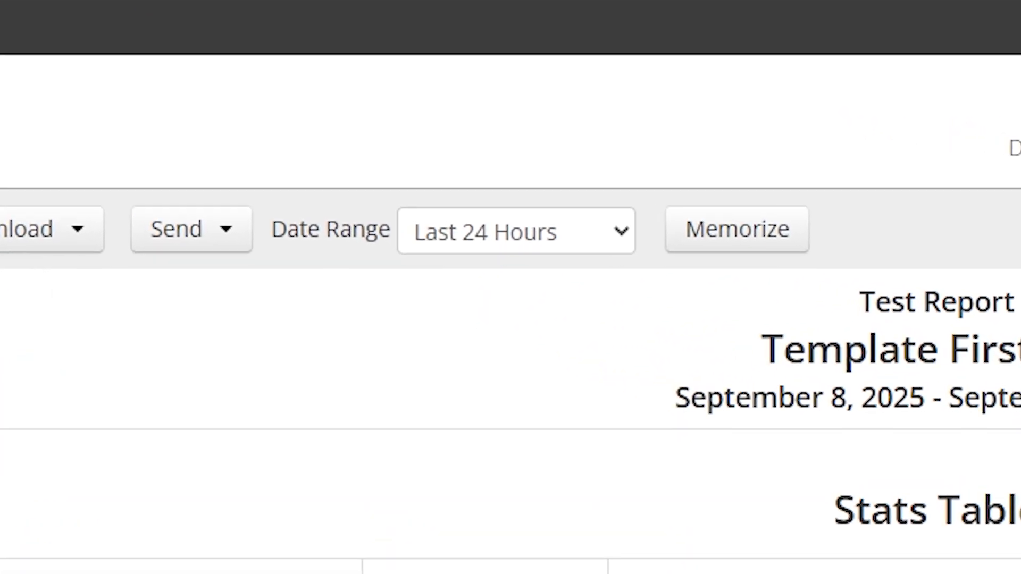
{"action": "scroll", "coordinate": [212, 451], "scroll_direction": "down", "scroll_amount": 5}
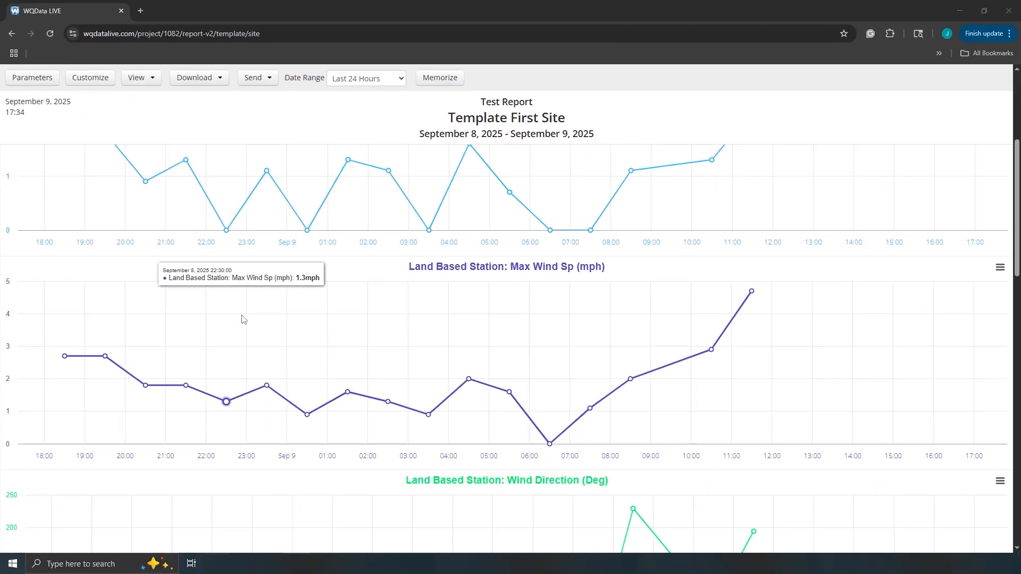
{"action": "scroll", "coordinate": [242, 319], "scroll_direction": "down", "scroll_amount": 8}
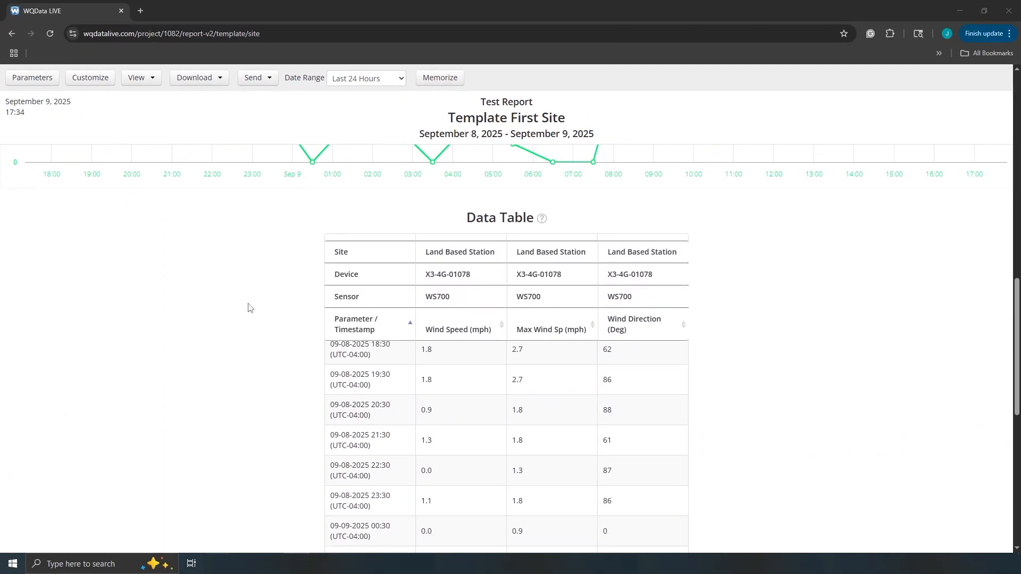
{"action": "scroll", "coordinate": [250, 306], "scroll_direction": "down", "scroll_amount": 7}
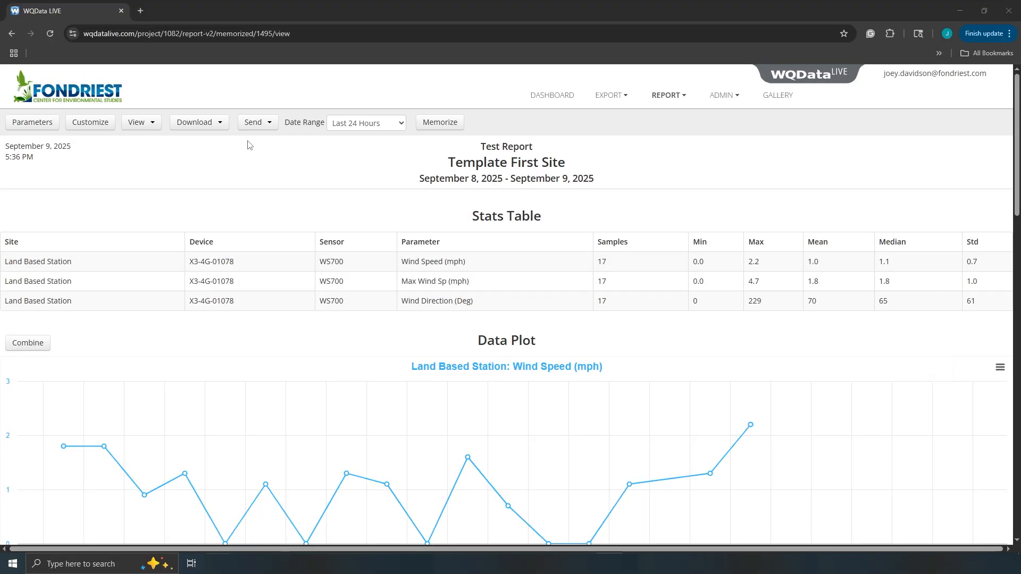
Step: Review download formats and the e-mail option, then open the FTP/SFTP sending form
{"action": "left_click", "coordinate": [213, 128]}
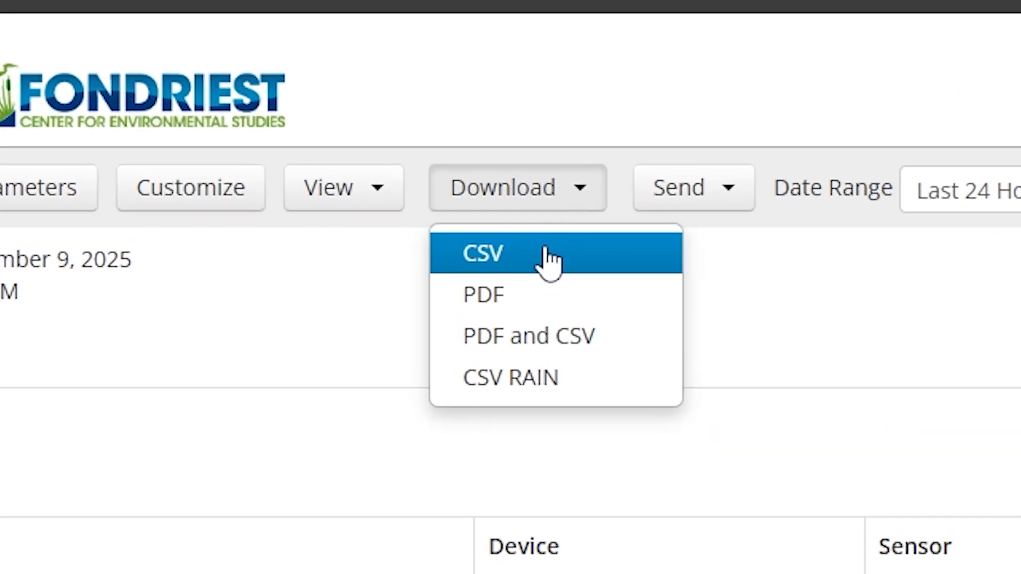
{"action": "left_click", "coordinate": [548, 261]}
{"action": "left_click", "coordinate": [726, 197]}
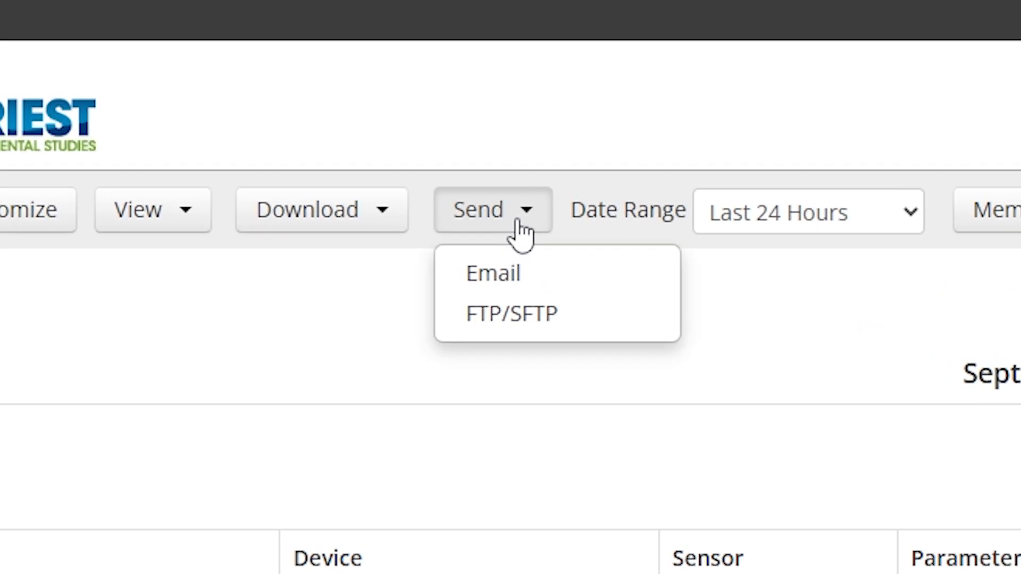
{"action": "left_click", "coordinate": [540, 281]}
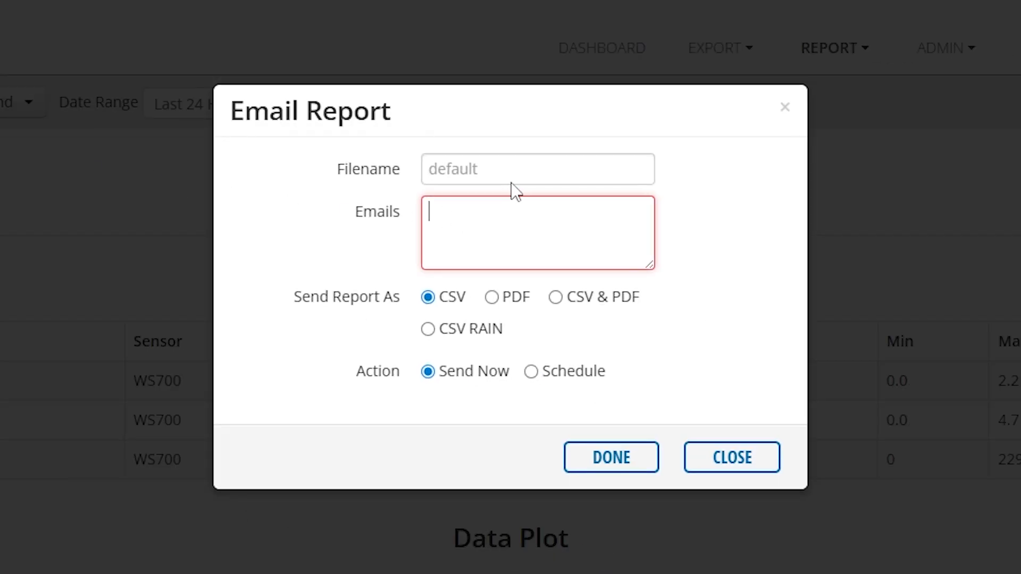
{"action": "left_click", "coordinate": [519, 165]}
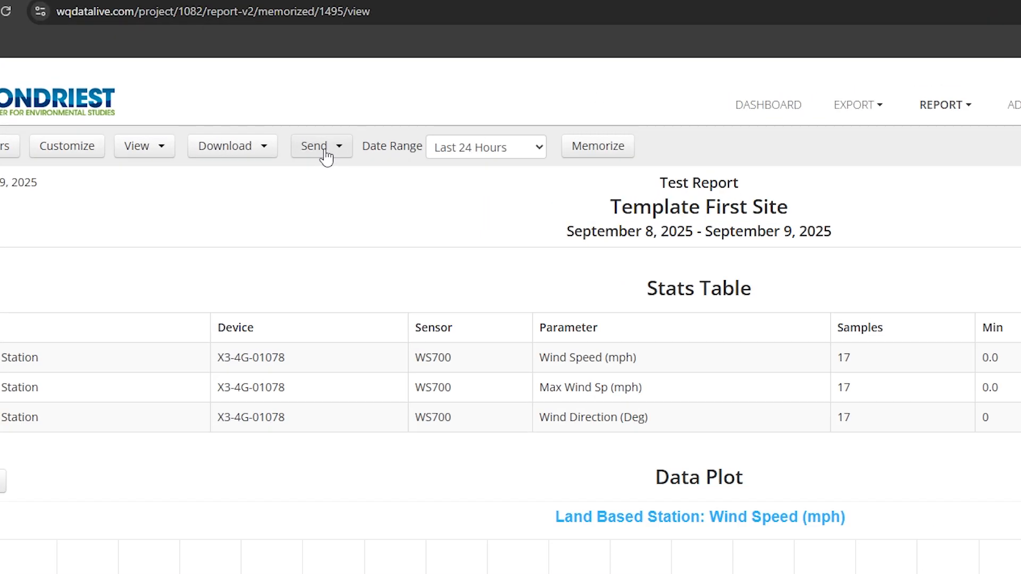
{"action": "left_click", "coordinate": [13, 103]}
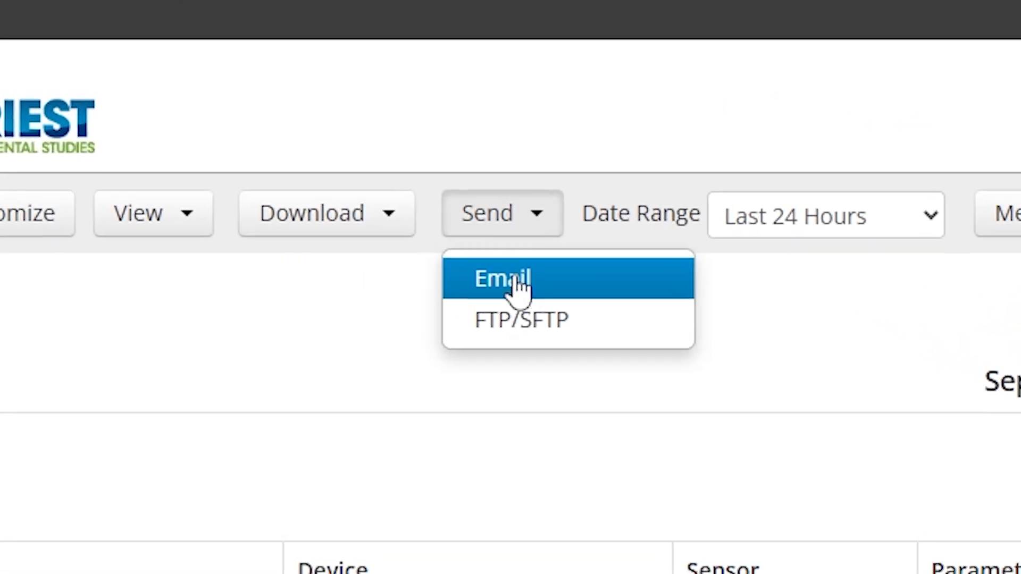
{"action": "left_click", "coordinate": [524, 322]}
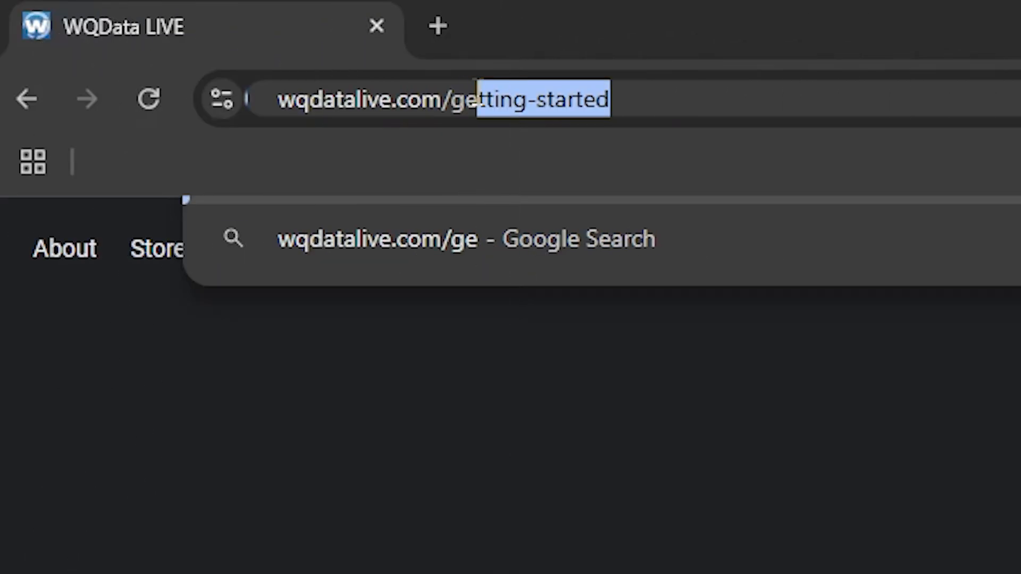
Step: Load the getting-started page and go to the project settings page
{"action": "type", "text": "tting-started"}
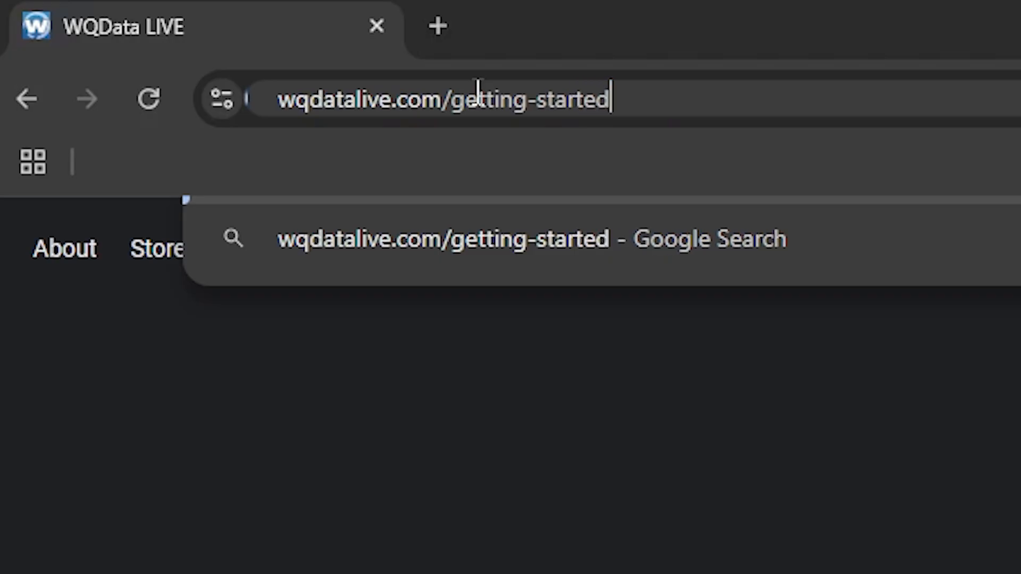
{"action": "key", "text": "Return"}
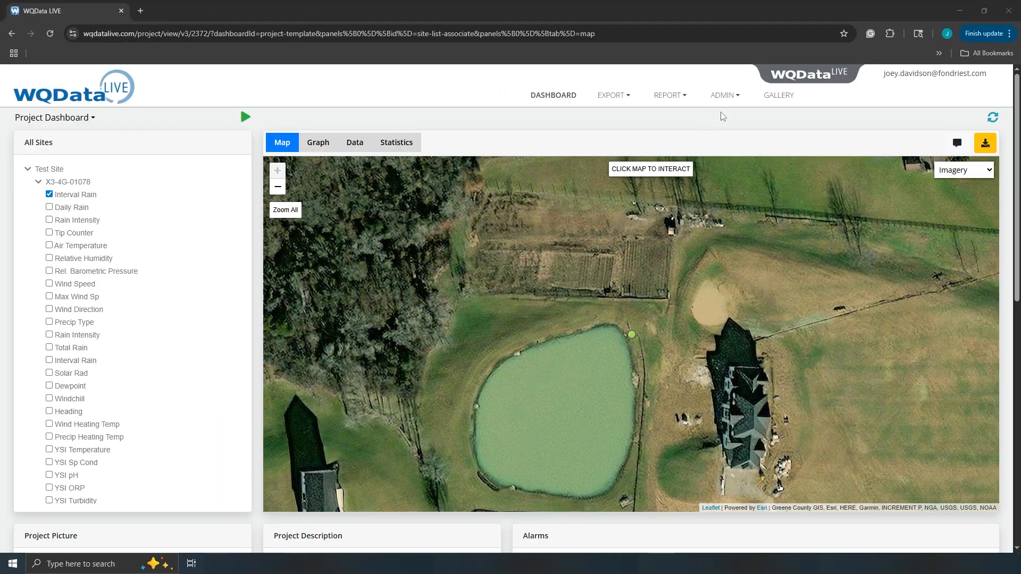
{"action": "left_click", "coordinate": [726, 96]}
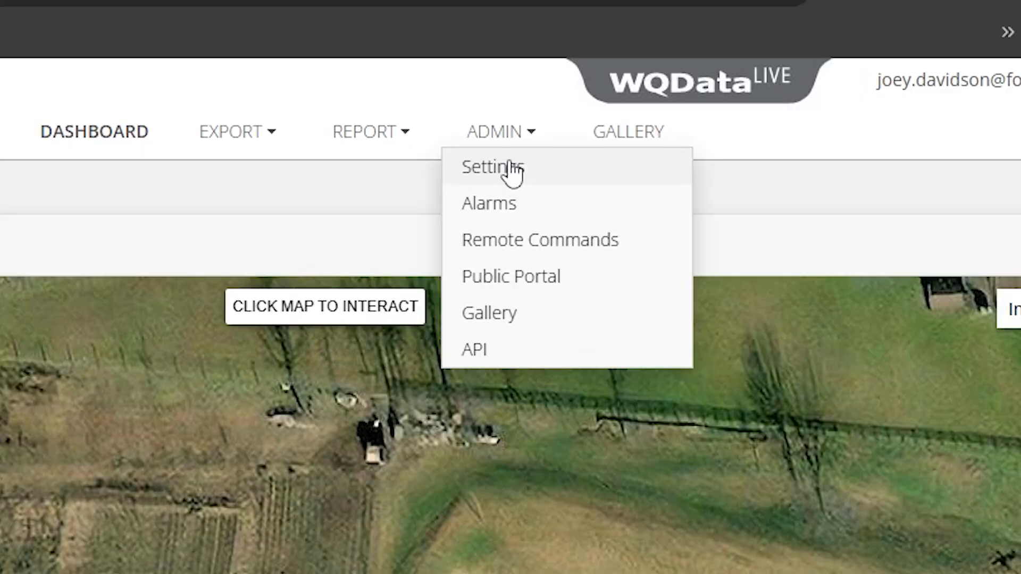
{"action": "left_click", "coordinate": [513, 169]}
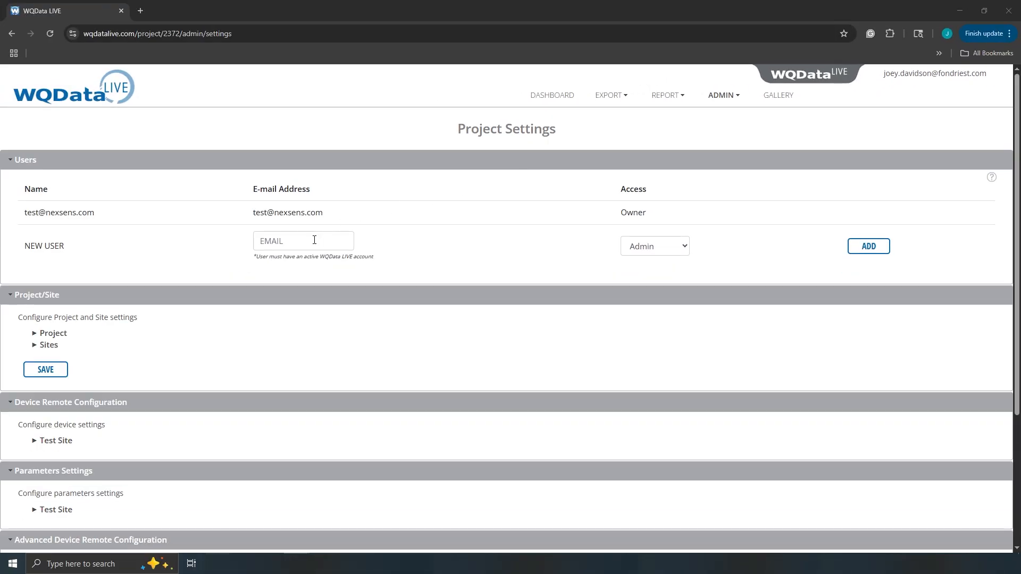
Step: Add a user by their e-mail address with Collaborator access
{"action": "left_click", "coordinate": [296, 241]}
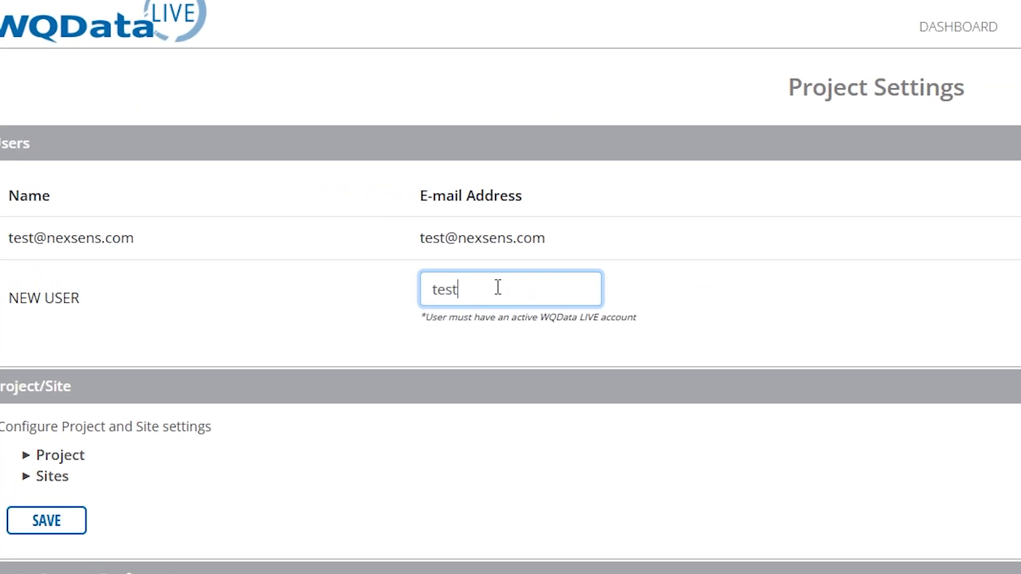
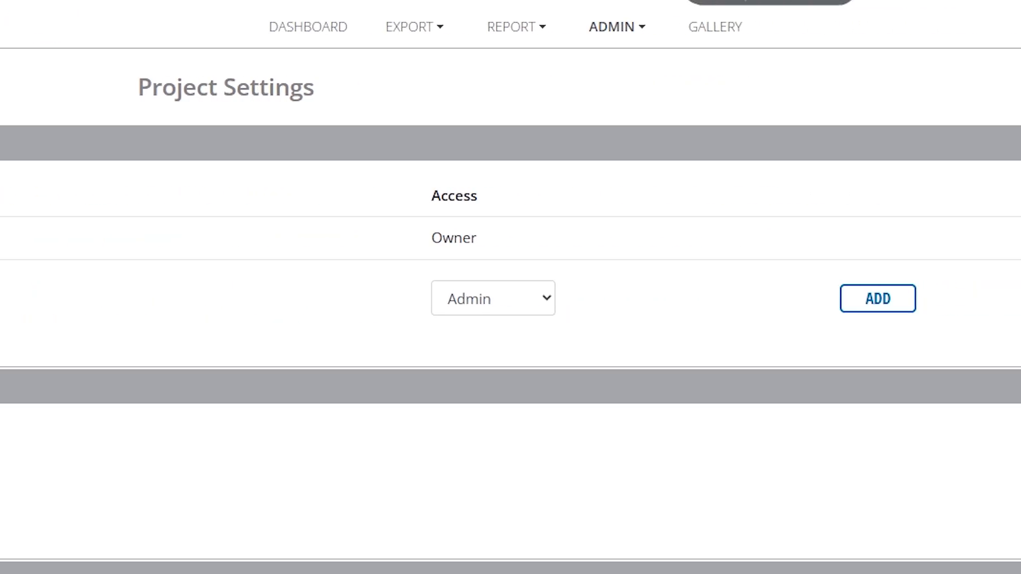
{"action": "left_click", "coordinate": [493, 298]}
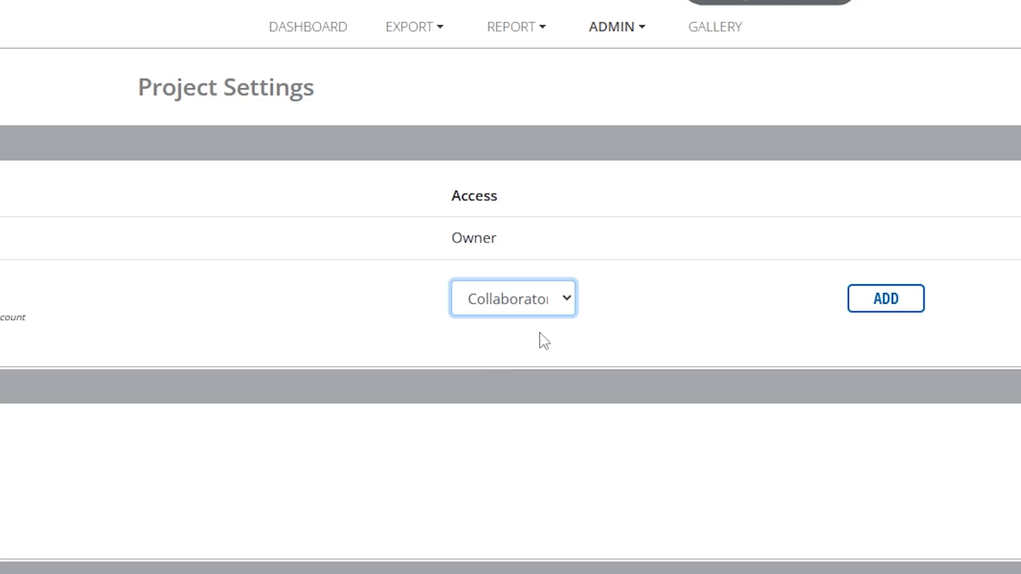
{"action": "left_click", "coordinate": [885, 301]}
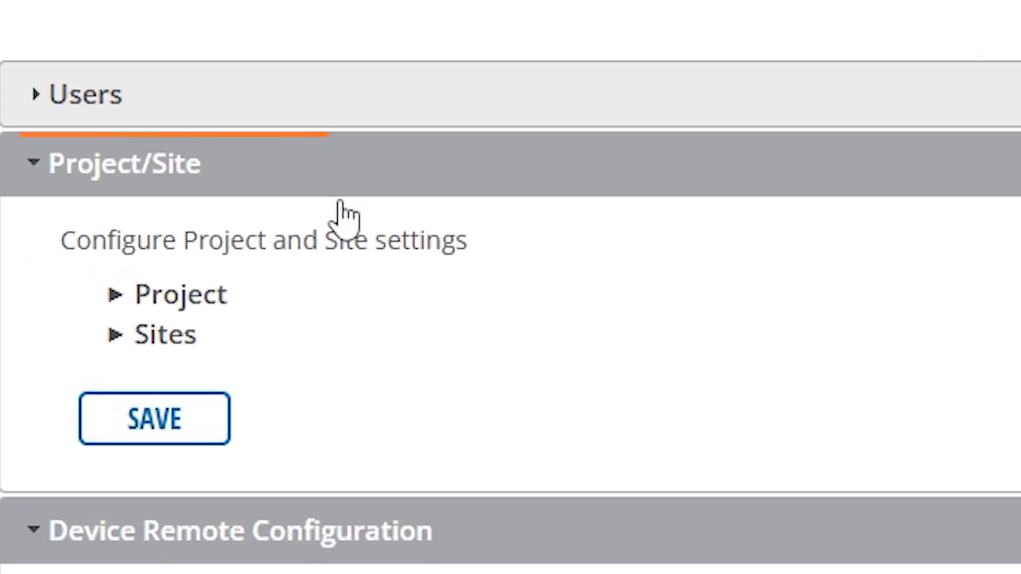
Step: Set Test Dashboard as the project's default dashboard and save
{"action": "left_click", "coordinate": [216, 295]}
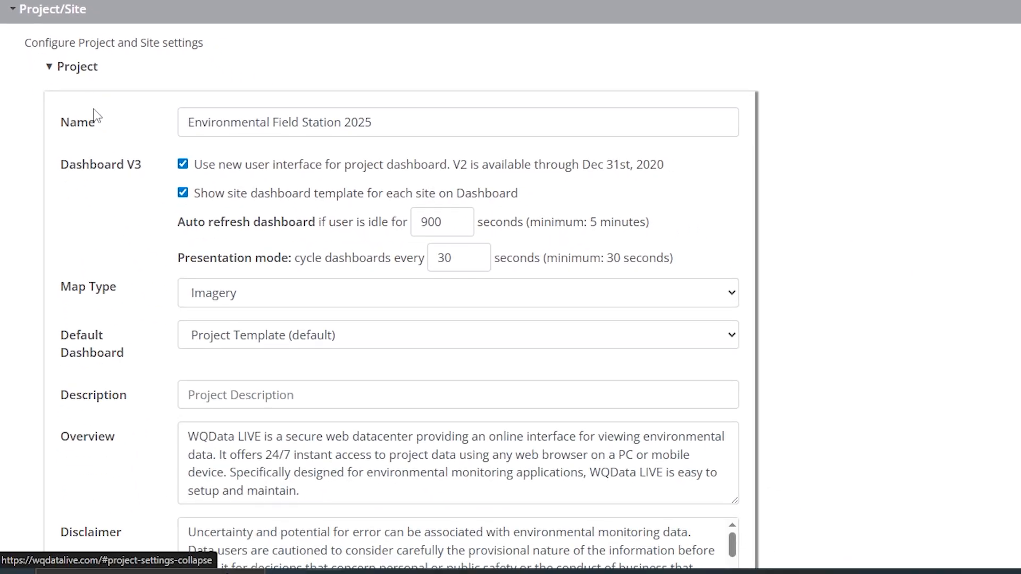
{"action": "scroll", "coordinate": [96, 114], "scroll_direction": "down", "scroll_amount": 1}
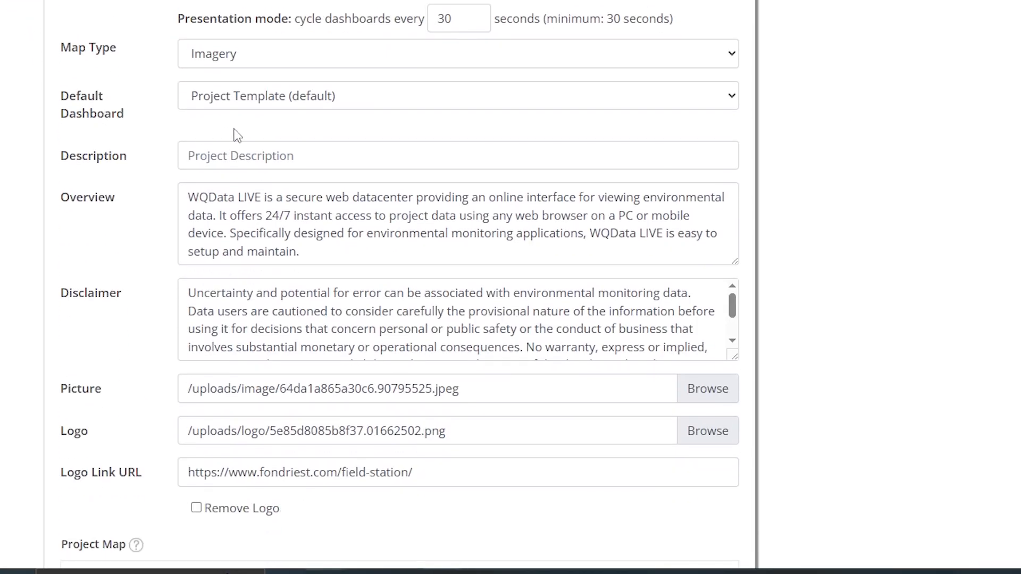
{"action": "left_click", "coordinate": [292, 101]}
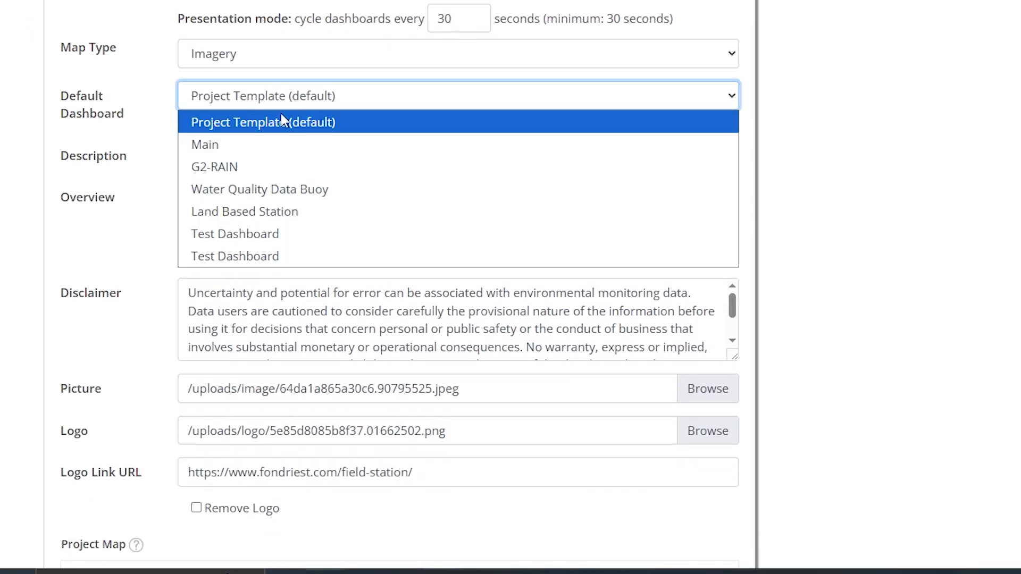
{"action": "left_click", "coordinate": [244, 260]}
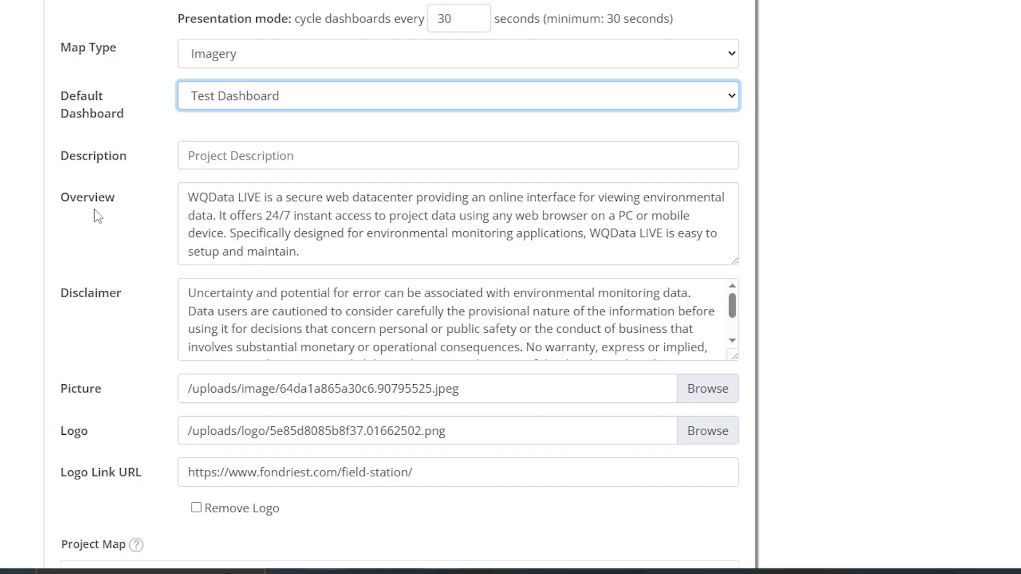
{"action": "scroll", "coordinate": [75, 197], "scroll_direction": "down", "scroll_amount": 7}
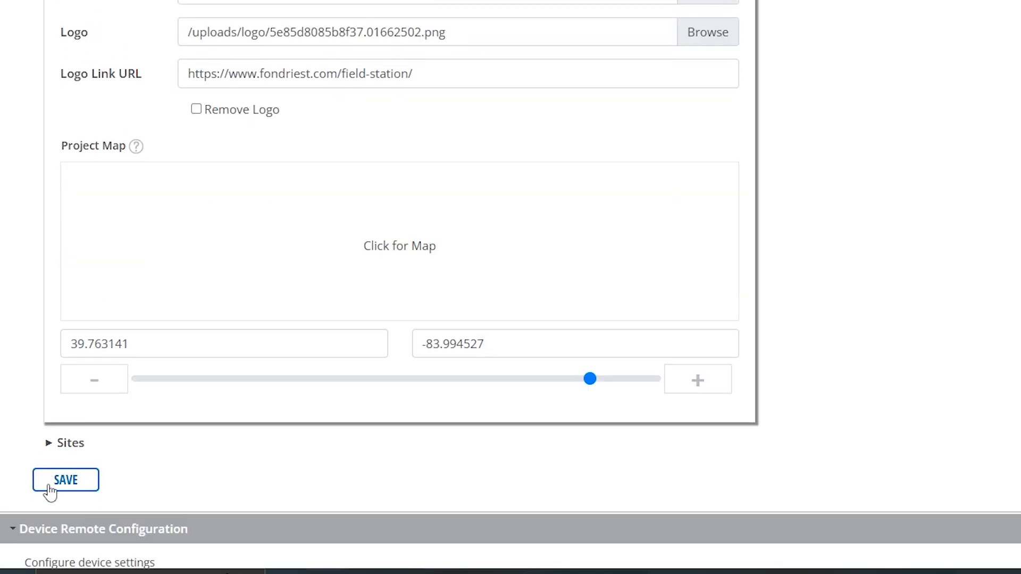
{"action": "left_click", "coordinate": [49, 489]}
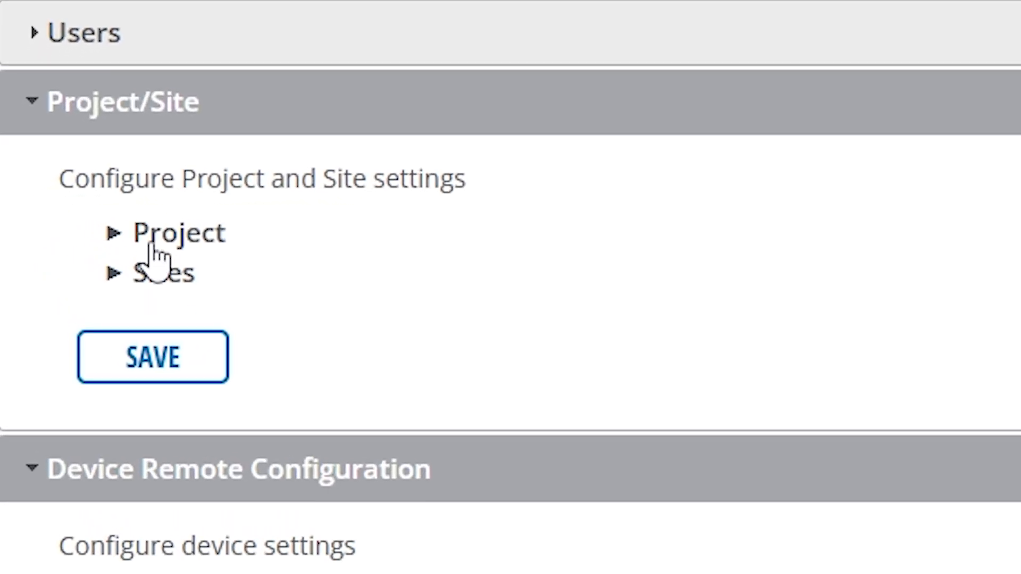
Step: Create a new site named 'Test Site' and save it
{"action": "left_click", "coordinate": [48, 230]}
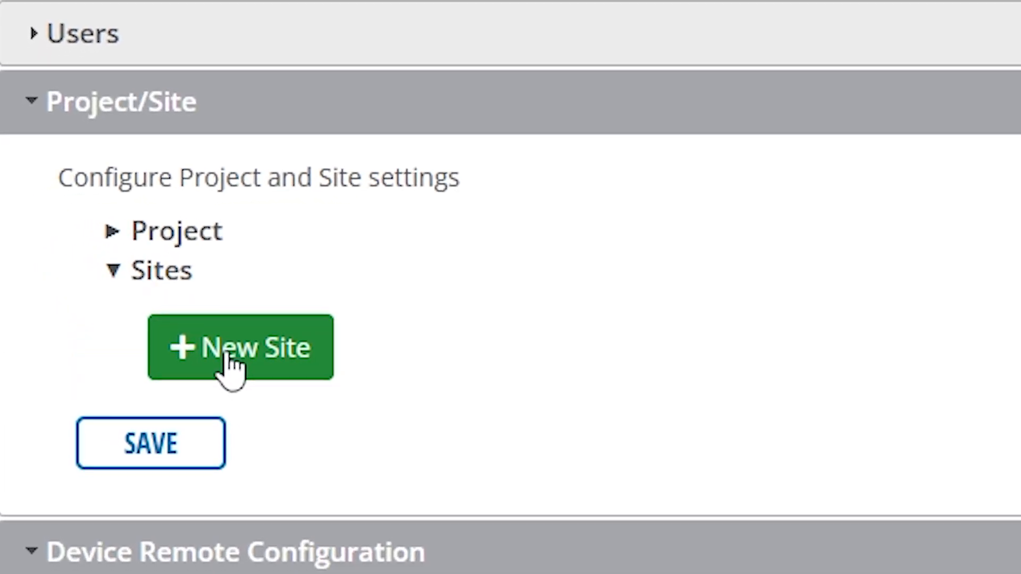
{"action": "left_click", "coordinate": [229, 353]}
{"action": "triple_click", "coordinate": [218, 221]}
{"action": "type", "text": "Test Site"}
{"action": "scroll", "coordinate": [819, 254], "scroll_direction": "down", "scroll_amount": 2}
{"action": "scroll", "coordinate": [822, 256], "scroll_direction": "down", "scroll_amount": 5}
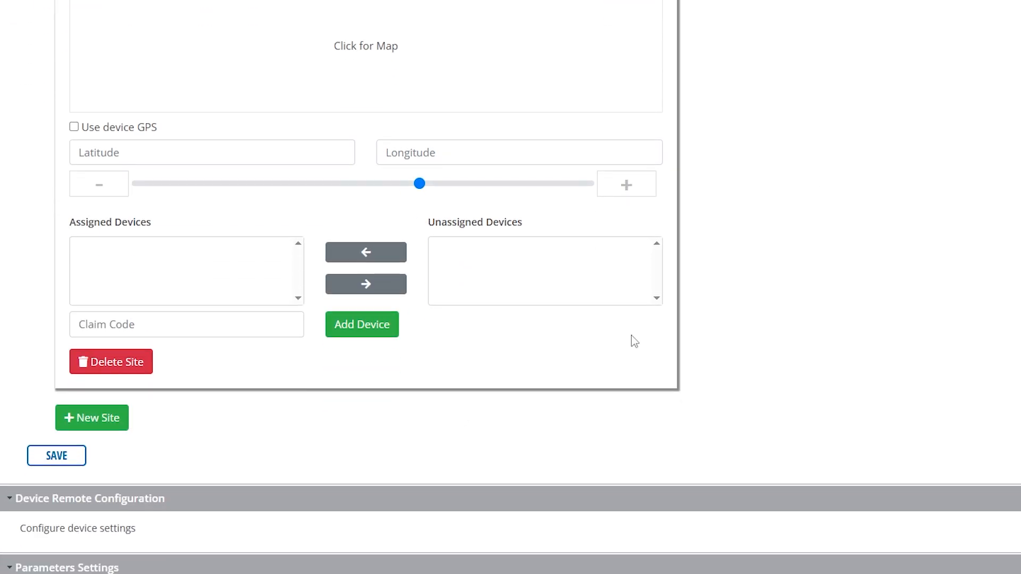
{"action": "left_click", "coordinate": [55, 456]}
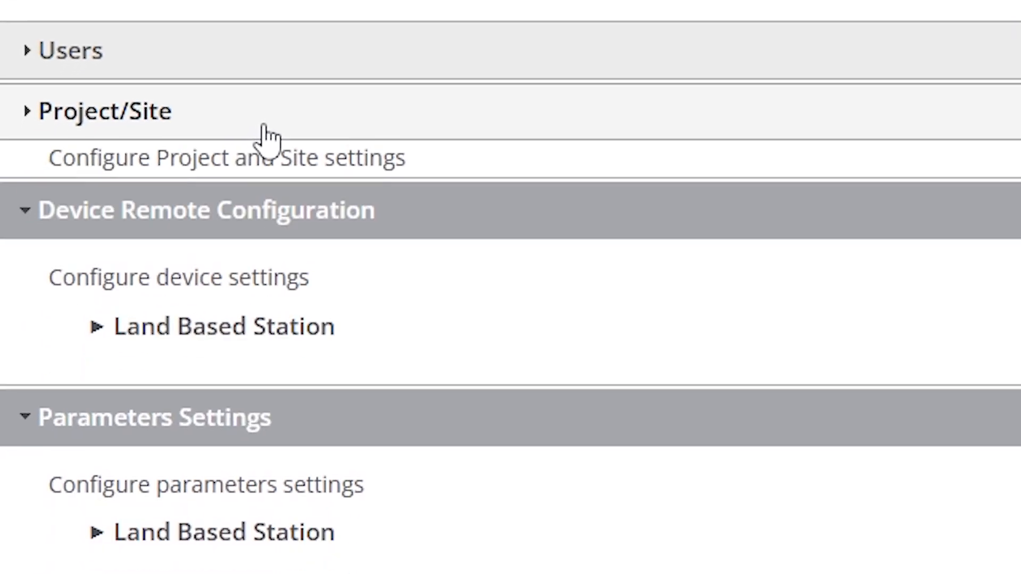
{"action": "left_click", "coordinate": [264, 127]}
{"action": "left_click", "coordinate": [222, 296]}
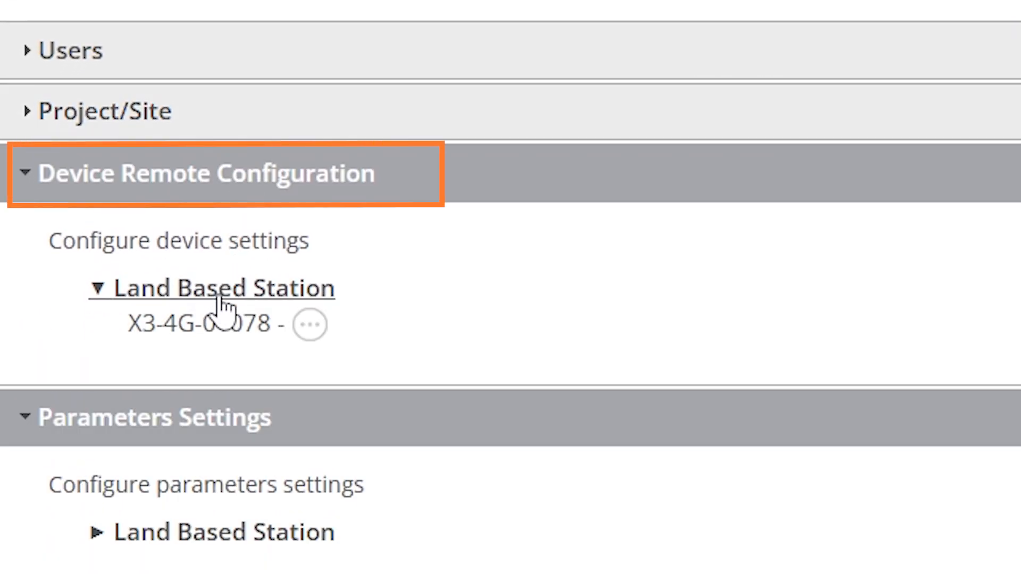
{"action": "left_click", "coordinate": [210, 325]}
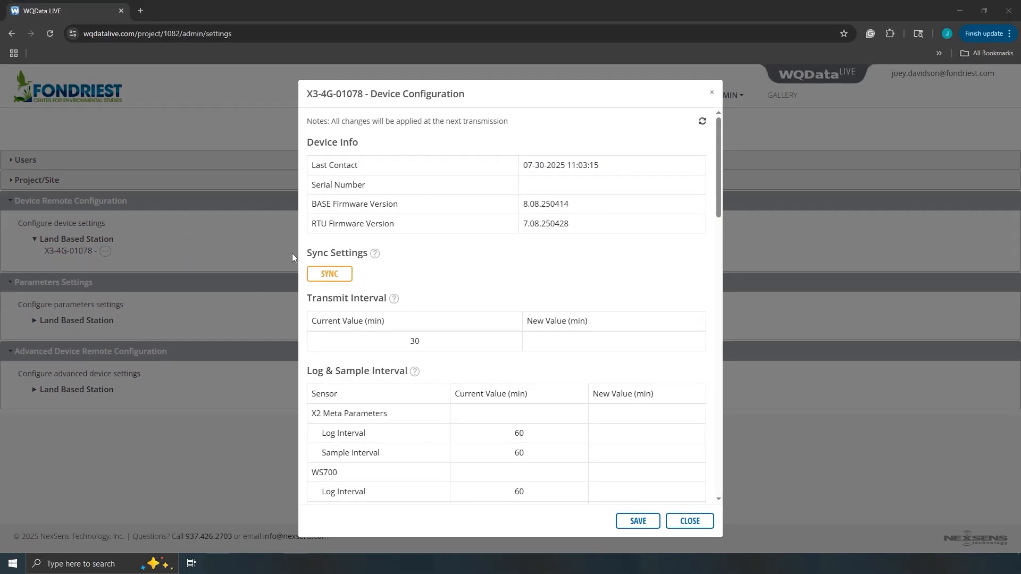
{"action": "scroll", "coordinate": [510, 271], "scroll_direction": "down", "scroll_amount": 3}
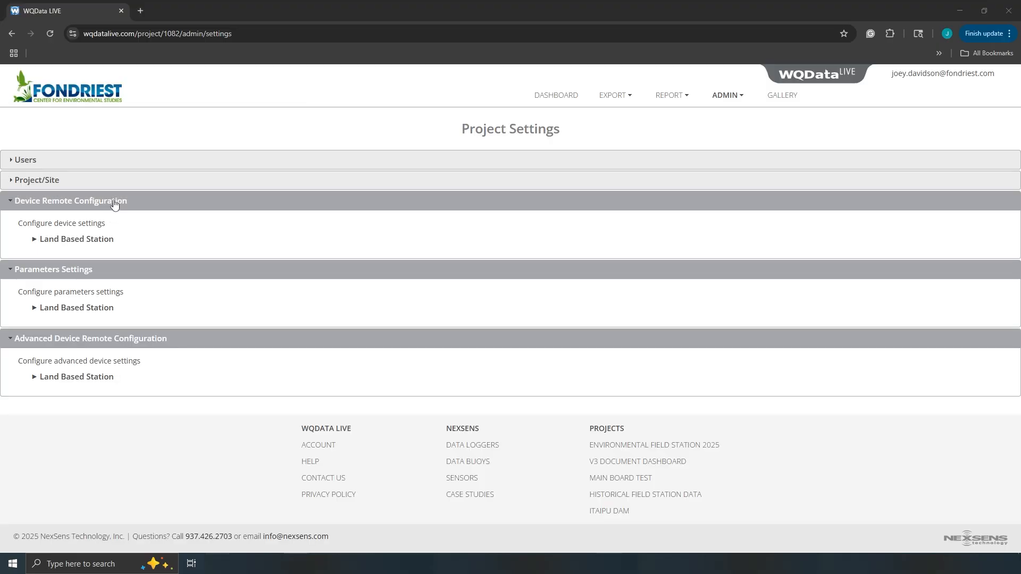
{"action": "left_click", "coordinate": [113, 203]}
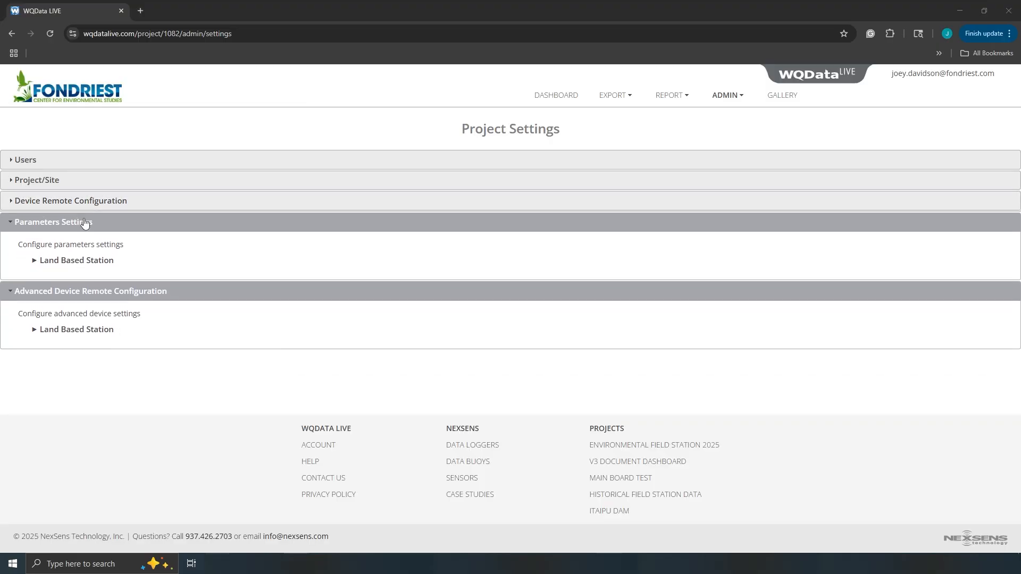
Step: In X3-4G-01078's parameter settings, hide Total System Current, RTC Power and Internal Temperature
{"action": "left_click", "coordinate": [75, 262]}
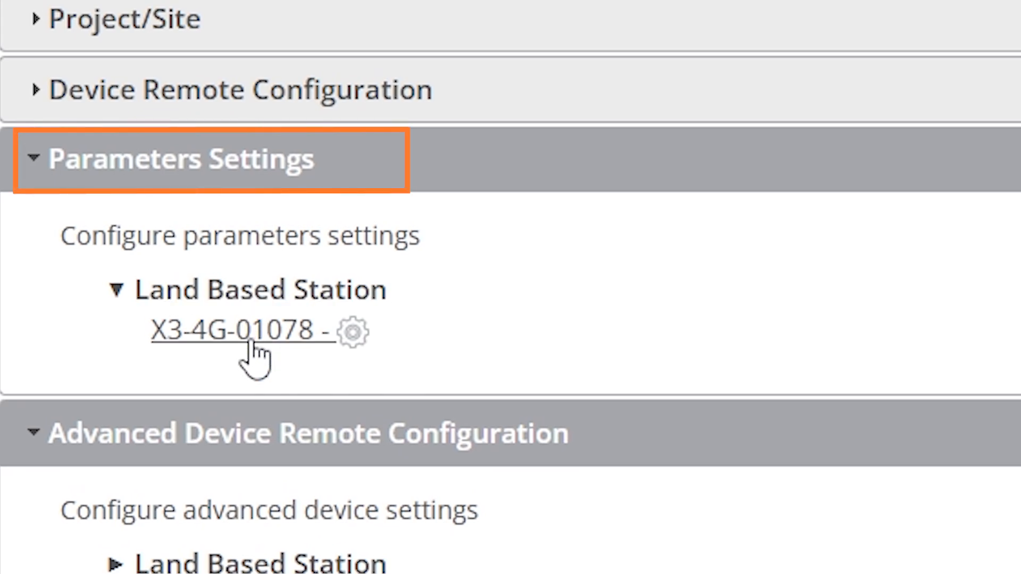
{"action": "left_click", "coordinate": [251, 333]}
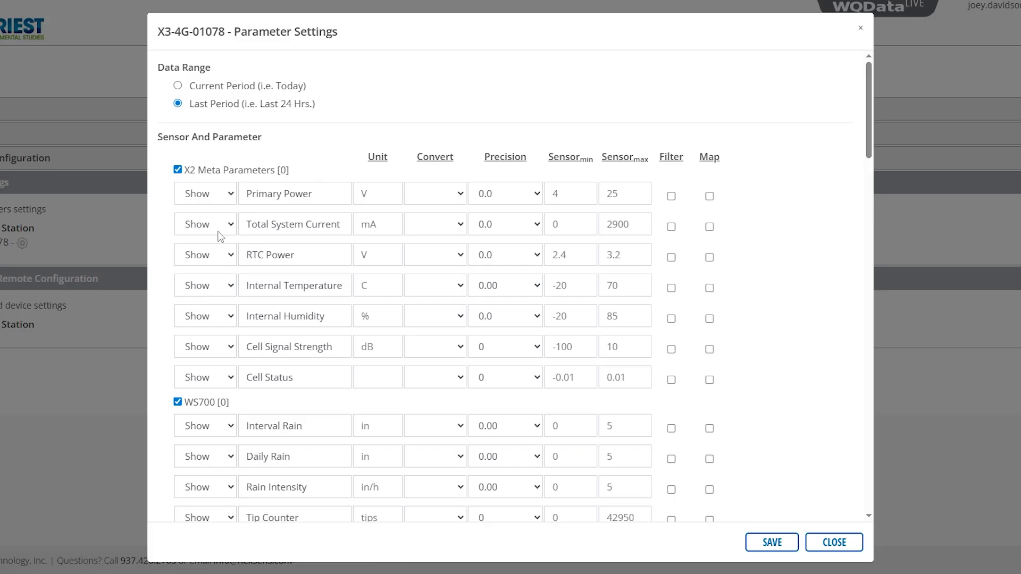
{"action": "left_click", "coordinate": [218, 232]}
{"action": "left_click", "coordinate": [210, 262]}
{"action": "left_click", "coordinate": [210, 254]}
{"action": "left_click", "coordinate": [212, 294]}
{"action": "left_click", "coordinate": [208, 286]}
{"action": "left_click", "coordinate": [209, 325]}
Step: Convert Air Temperature to F and Wind Speed and Max Wind Sp to mph, then save
{"action": "scroll", "coordinate": [411, 234], "scroll_direction": "down", "scroll_amount": 5}
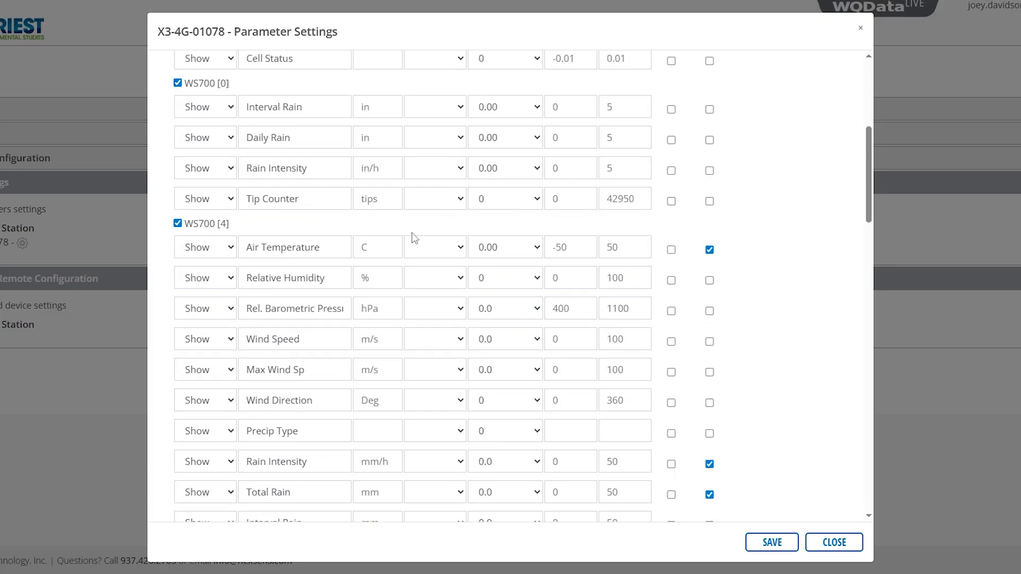
{"action": "left_click", "coordinate": [432, 282]}
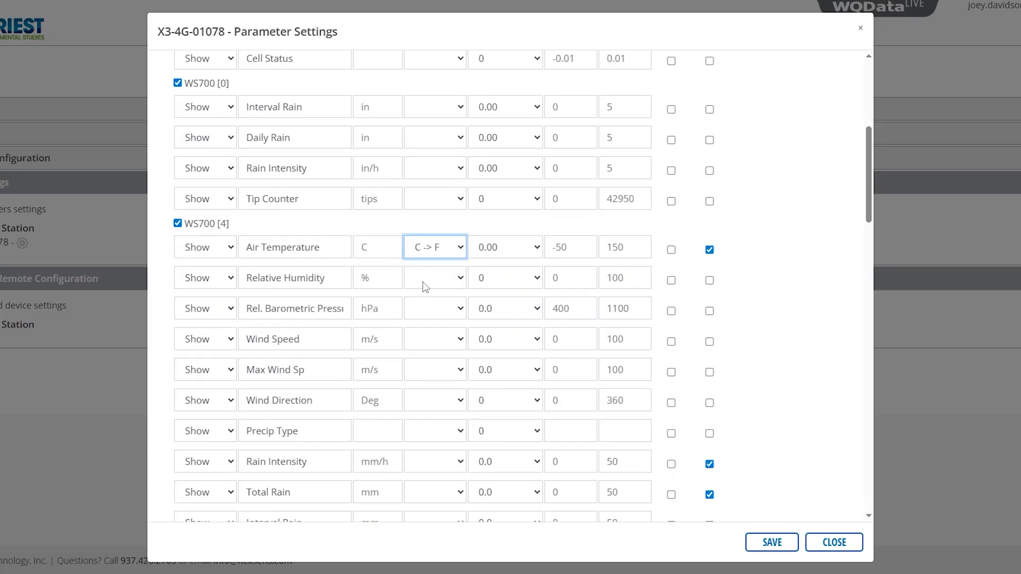
{"action": "scroll", "coordinate": [402, 288], "scroll_direction": "down", "scroll_amount": 1}
{"action": "left_click", "coordinate": [417, 277]}
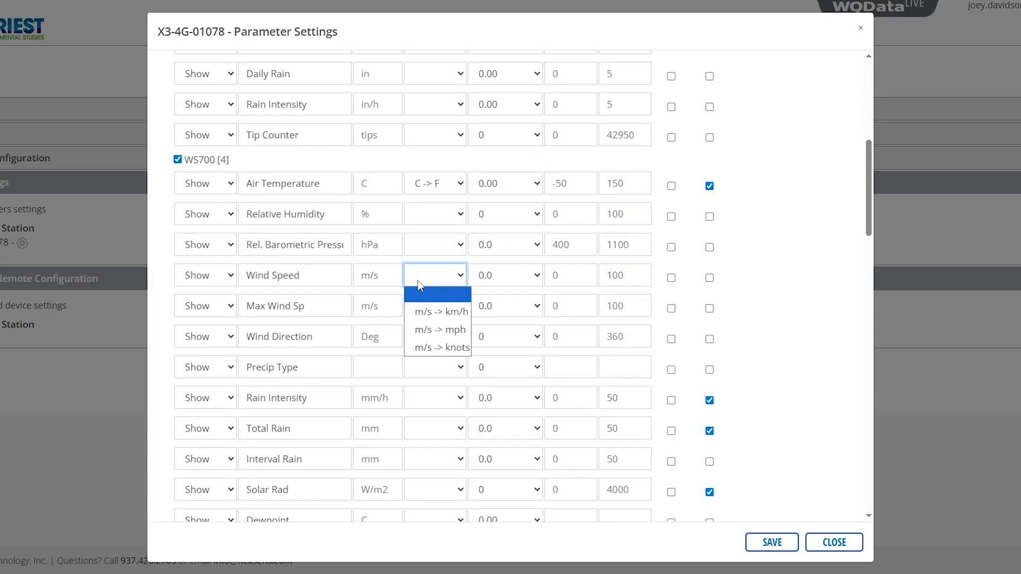
{"action": "left_click", "coordinate": [436, 329]}
{"action": "left_click", "coordinate": [433, 308]}
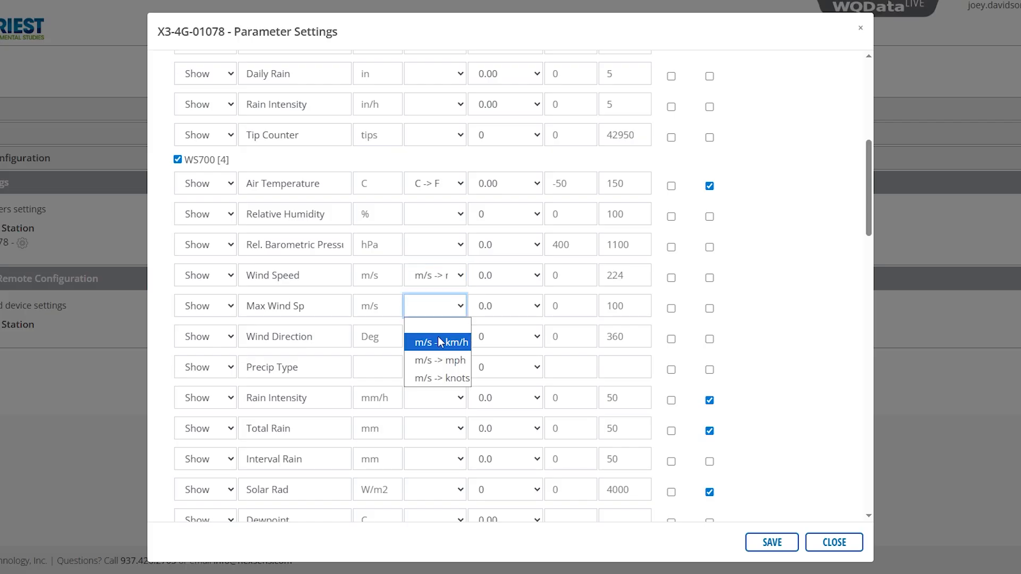
{"action": "left_click", "coordinate": [772, 544]}
{"action": "left_click", "coordinate": [615, 37]}
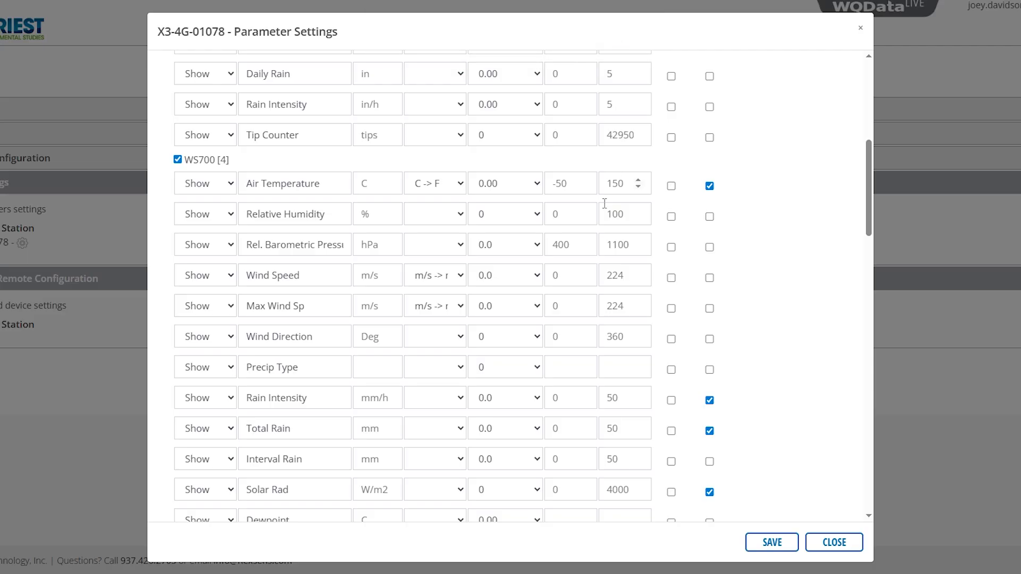
{"action": "scroll", "coordinate": [515, 228], "scroll_direction": "up", "scroll_amount": 1}
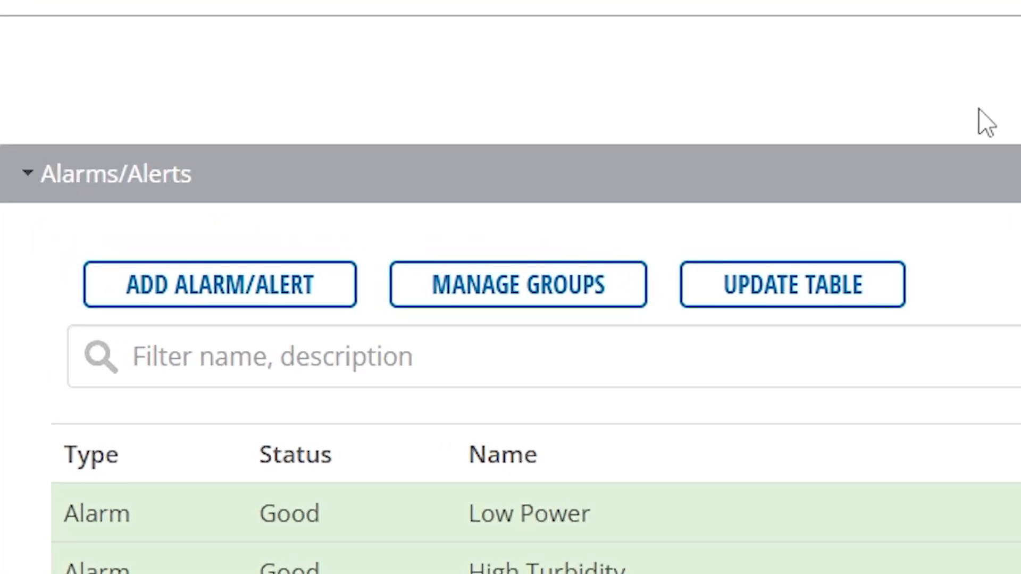
Step: Create a new alarm named 'High Turbidity' with a description starting 'Turbidity has cr'
{"action": "left_click", "coordinate": [274, 292]}
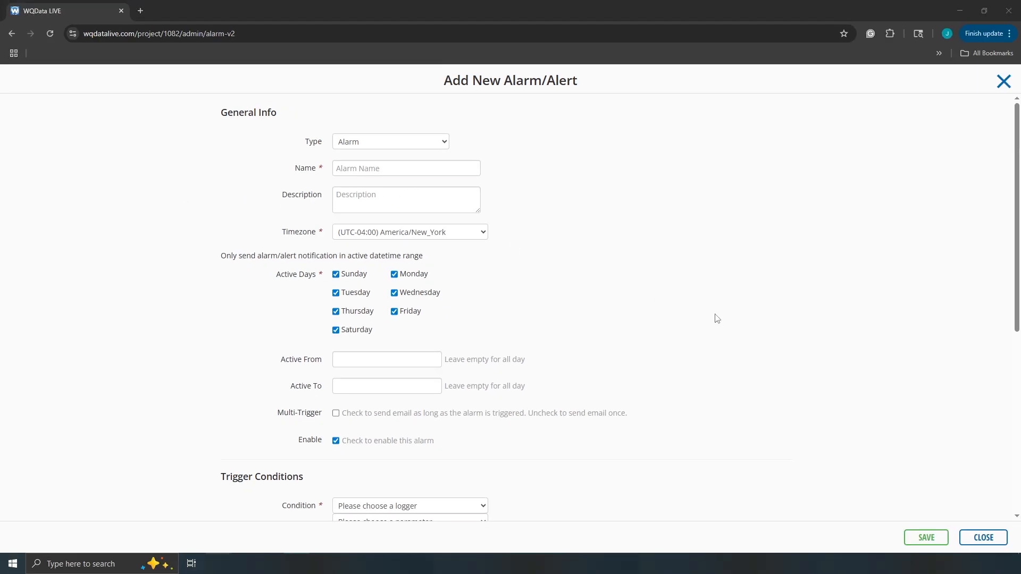
{"action": "left_click", "coordinate": [376, 167]}
{"action": "type", "text": "High Turbidity"}
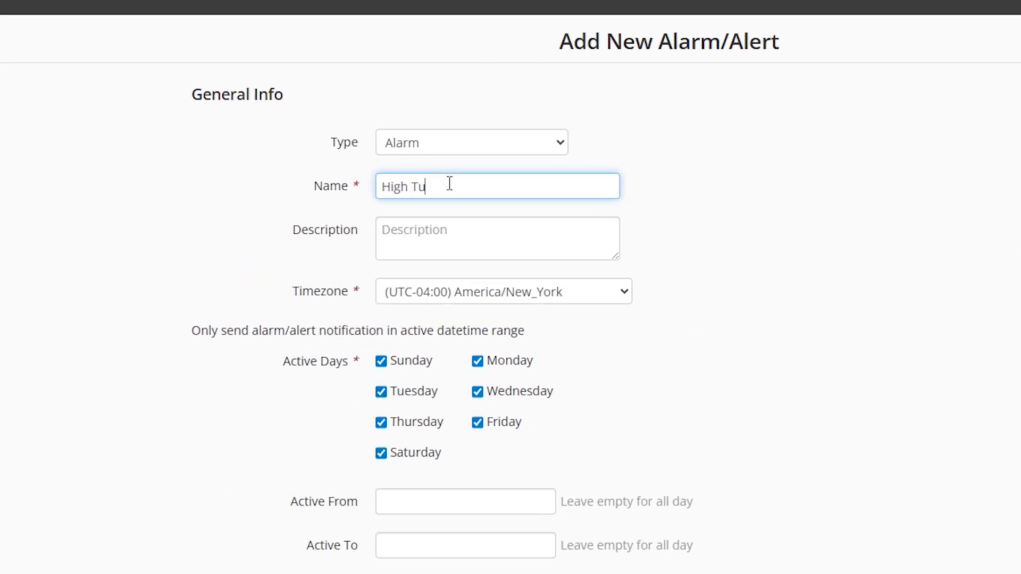
{"action": "key", "text": "Tab"}
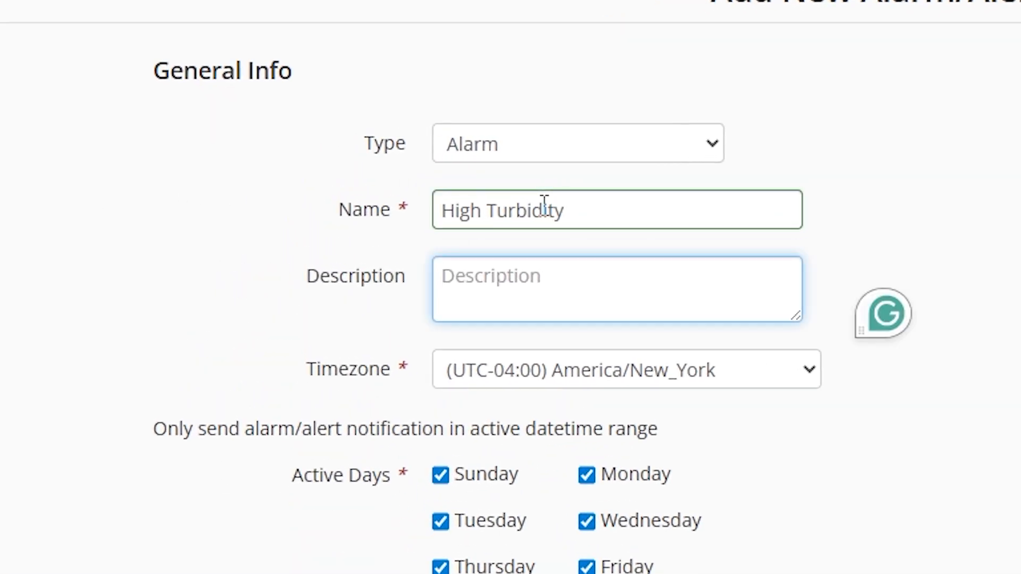
{"action": "type", "text": "Tur"}
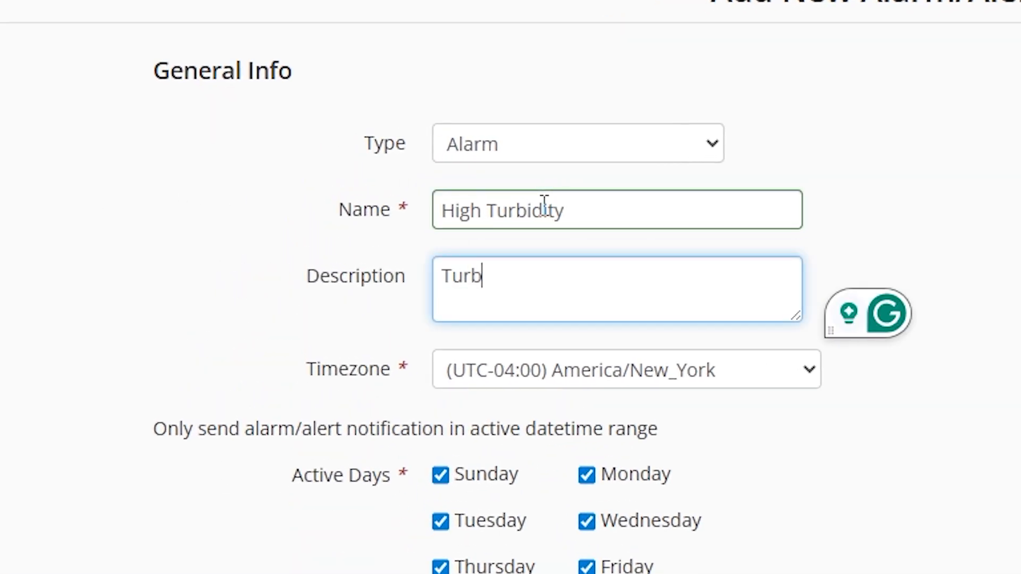
{"action": "type", "text": "bidity has cr"}
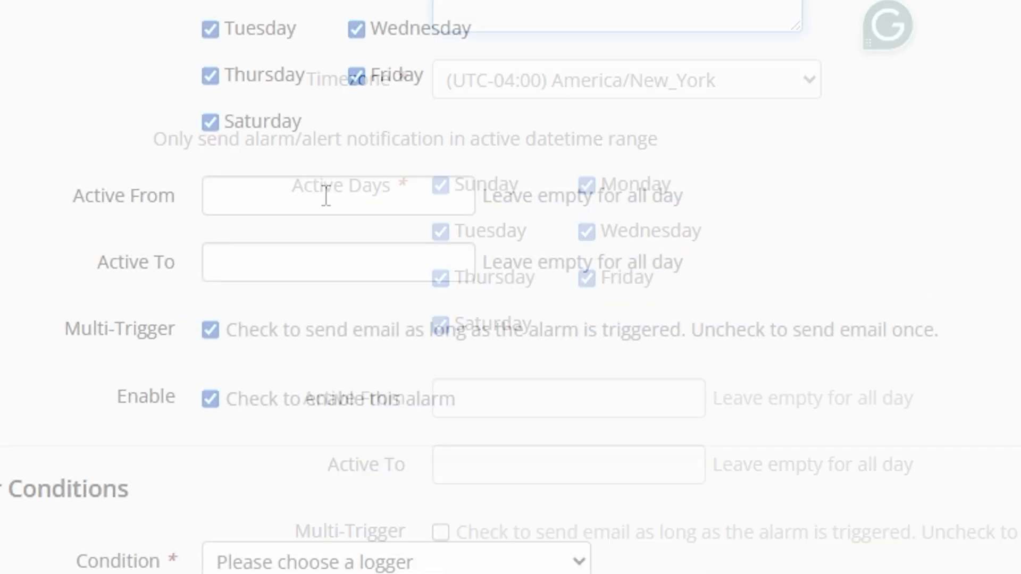
Step: Set the alarm's active hours from 08:00 to 17:00
{"action": "left_click", "coordinate": [328, 195]}
{"action": "left_click_drag", "start_coordinate": [343, 338], "coordinate": [407, 336]}
{"action": "left_click", "coordinate": [495, 428]}
{"action": "left_click", "coordinate": [356, 257]}
{"action": "left_click", "coordinate": [372, 398]}
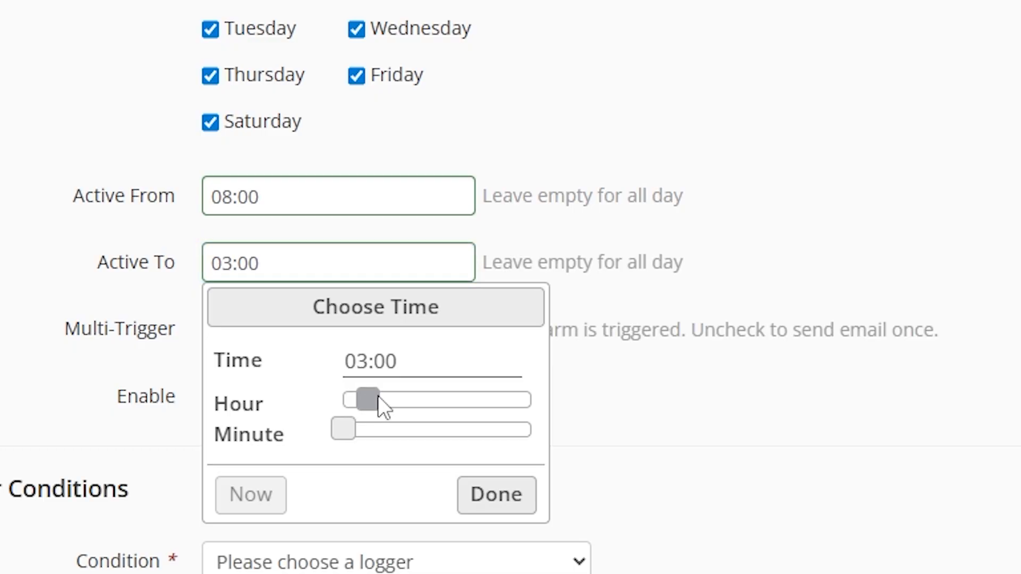
{"action": "left_click_drag", "start_coordinate": [490, 402], "coordinate": [483, 403]}
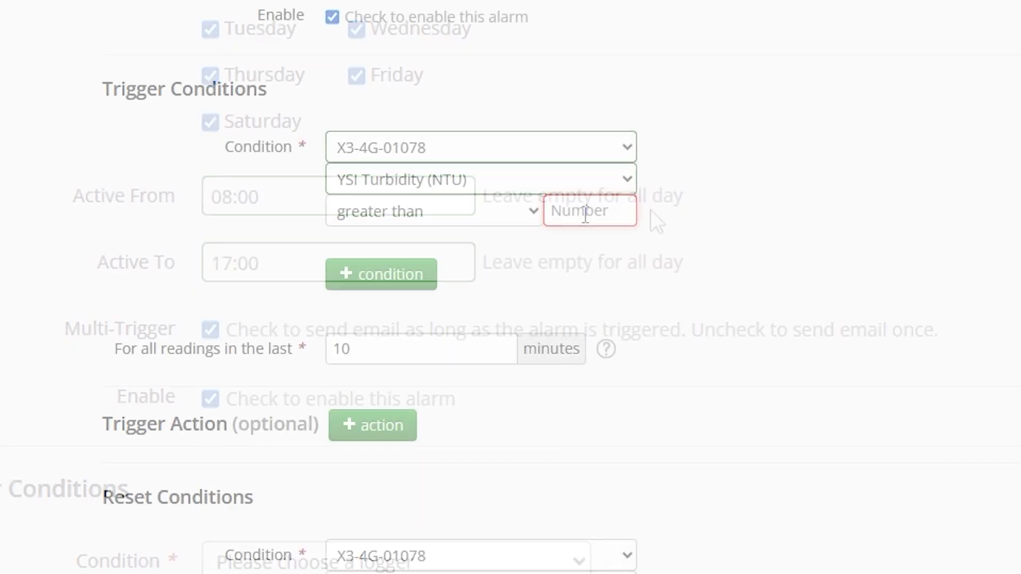
Step: Set the condition to turbidity above 50 for 30 minutes
{"action": "left_click", "coordinate": [586, 212]}
{"action": "type", "text": "50"}
{"action": "scroll", "coordinate": [796, 220], "scroll_direction": "down", "scroll_amount": 2}
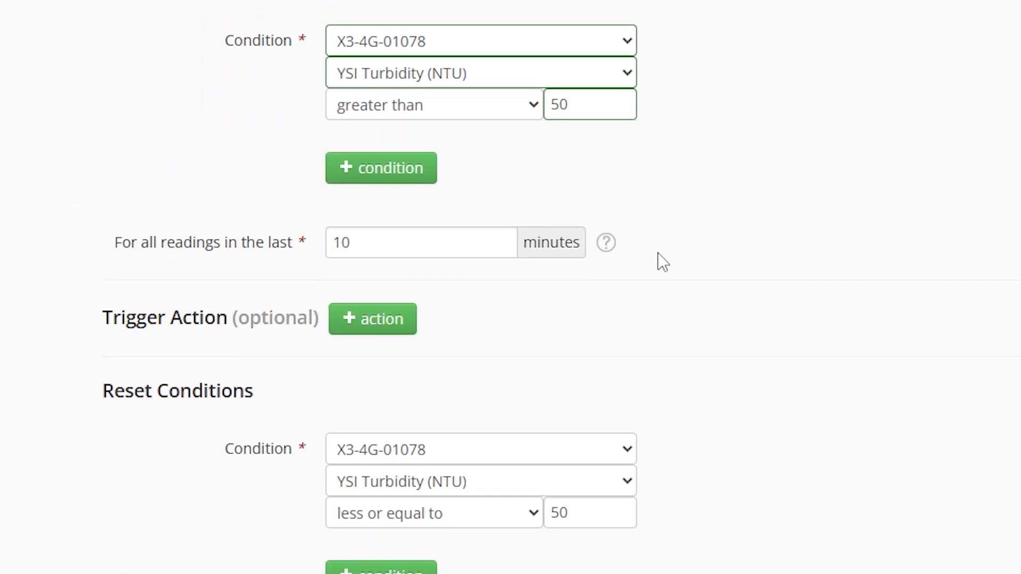
{"action": "left_click_drag", "start_coordinate": [381, 249], "coordinate": [328, 250]}
{"action": "type", "text": "30"}
Step: Add an email notification action sent to individual recipients
{"action": "left_click", "coordinate": [372, 319]}
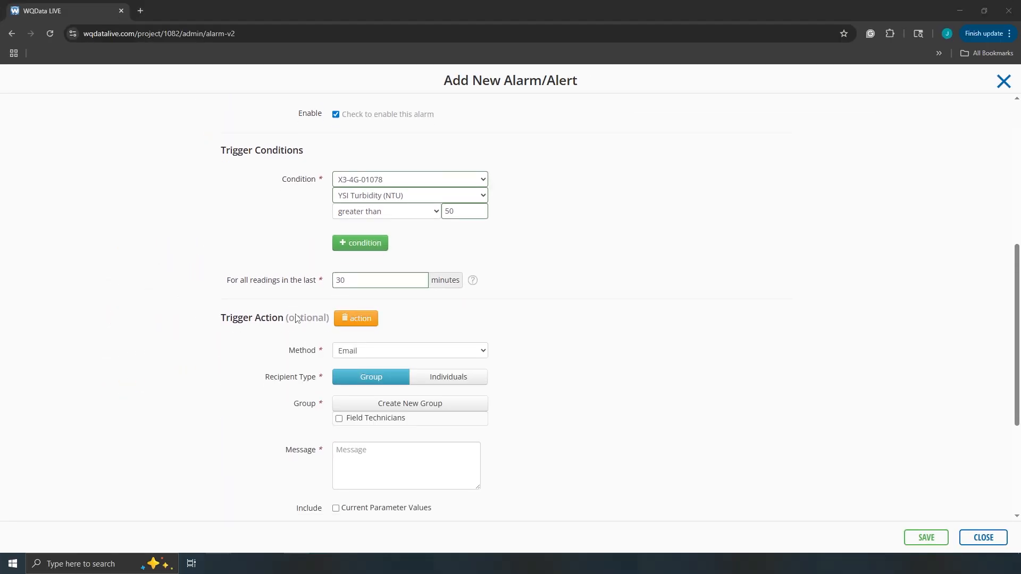
{"action": "scroll", "coordinate": [296, 318], "scroll_direction": "down", "scroll_amount": 3}
{"action": "left_click", "coordinate": [426, 227]}
{"action": "left_click", "coordinate": [400, 253]}
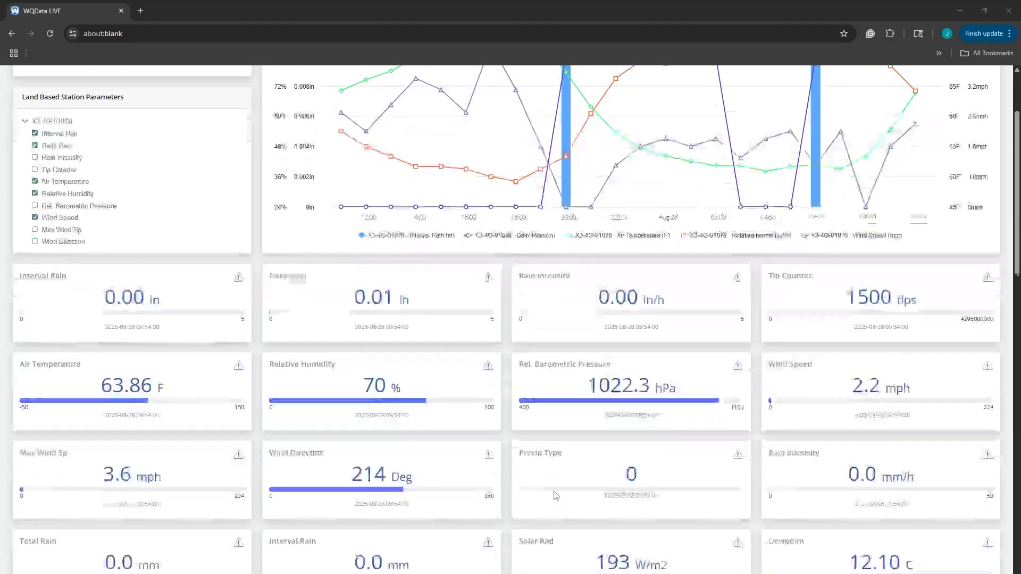
Step: Go to the Public Portal settings under project administration
{"action": "scroll", "coordinate": [555, 495], "scroll_direction": "down", "scroll_amount": 9}
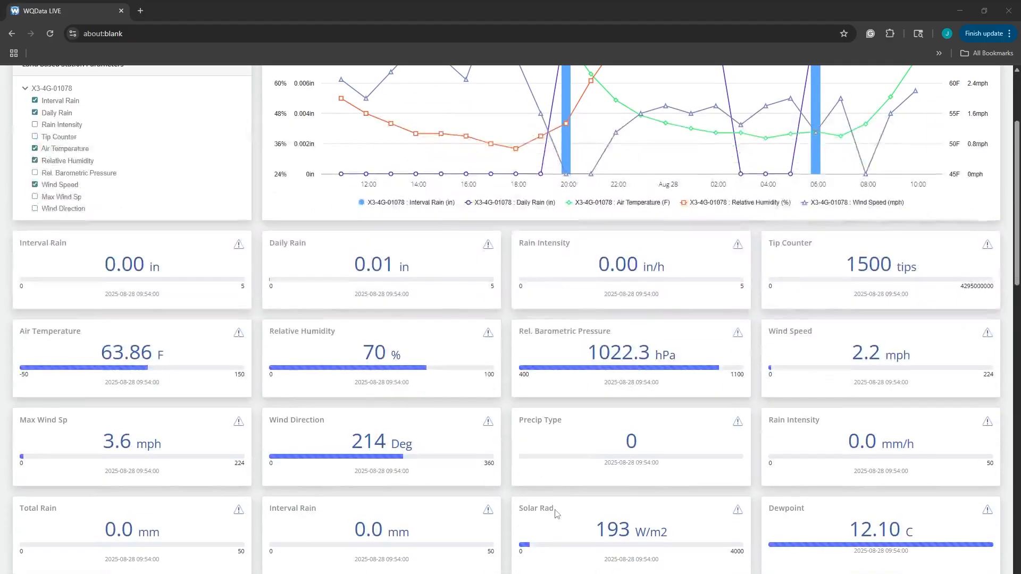
{"action": "scroll", "coordinate": [570, 521], "scroll_direction": "down", "scroll_amount": 8}
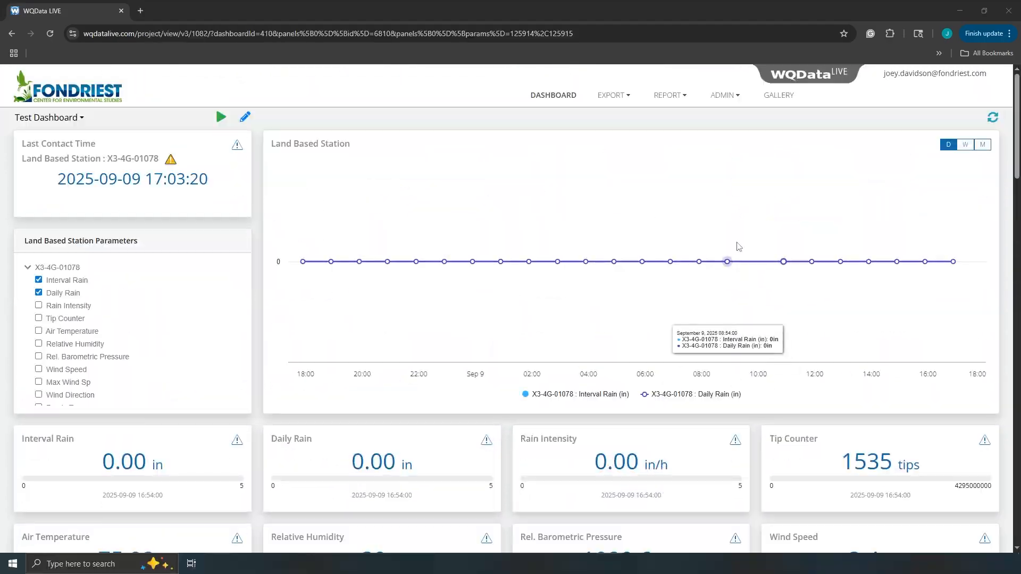
{"action": "left_click", "coordinate": [725, 96]}
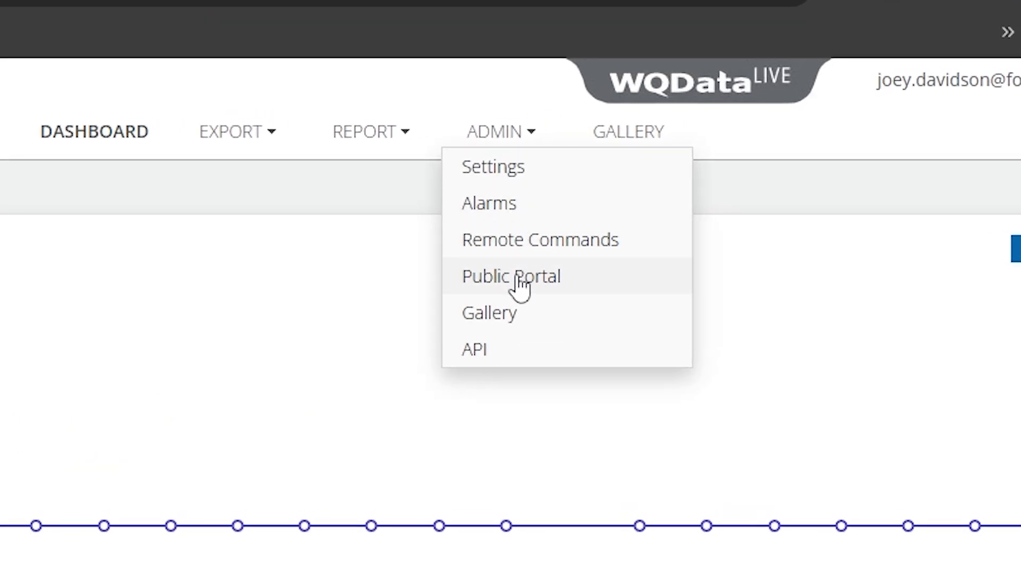
{"action": "left_click", "coordinate": [518, 282]}
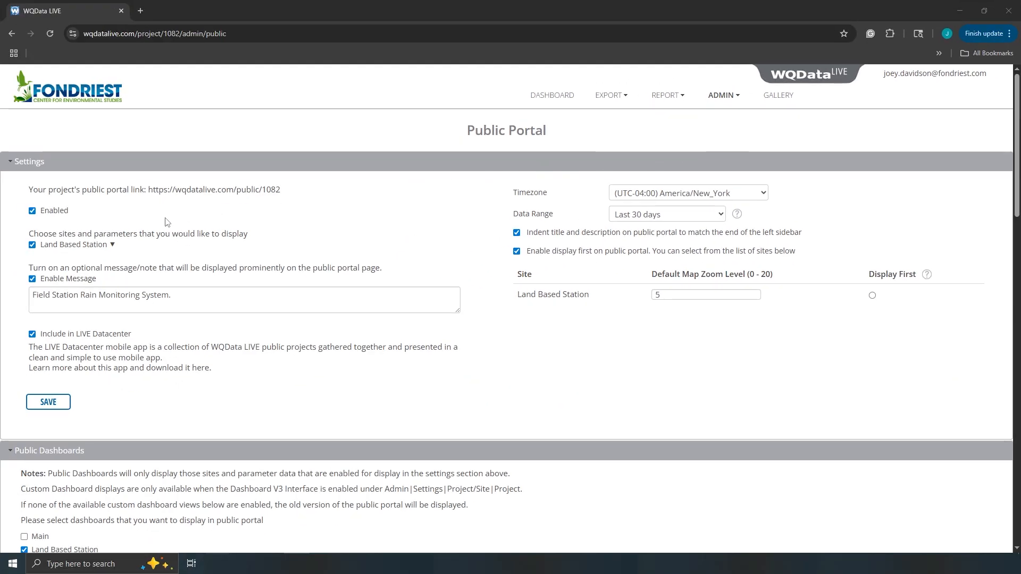
Step: Review the shared Land Based Station parameters, then open the public portal page
{"action": "left_click", "coordinate": [93, 246]}
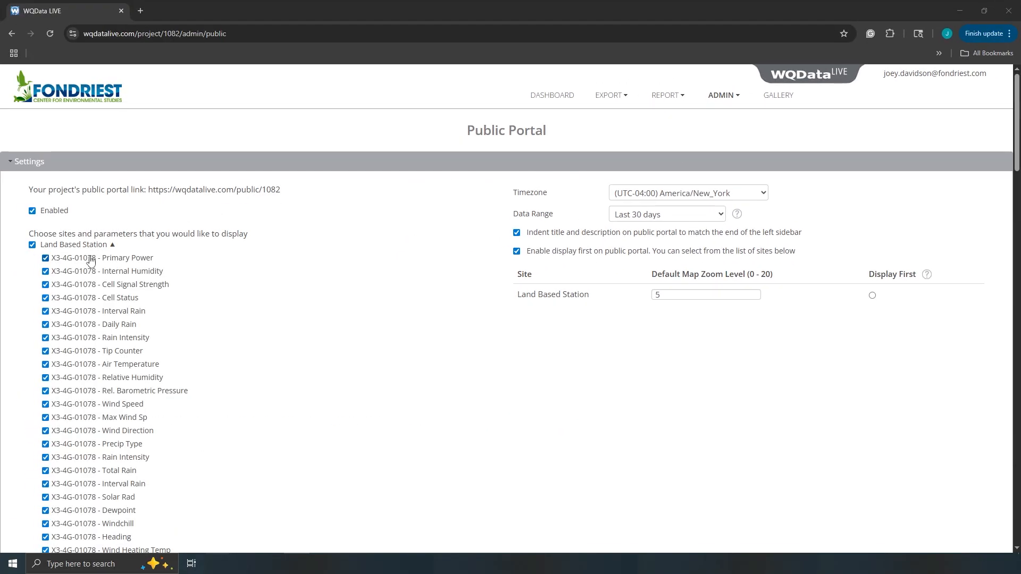
{"action": "scroll", "coordinate": [92, 259], "scroll_direction": "down", "scroll_amount": 6}
{"action": "scroll", "coordinate": [90, 263], "scroll_direction": "down", "scroll_amount": 4}
{"action": "scroll", "coordinate": [90, 265], "scroll_direction": "up", "scroll_amount": 8}
{"action": "scroll", "coordinate": [94, 351], "scroll_direction": "up", "scroll_amount": 2}
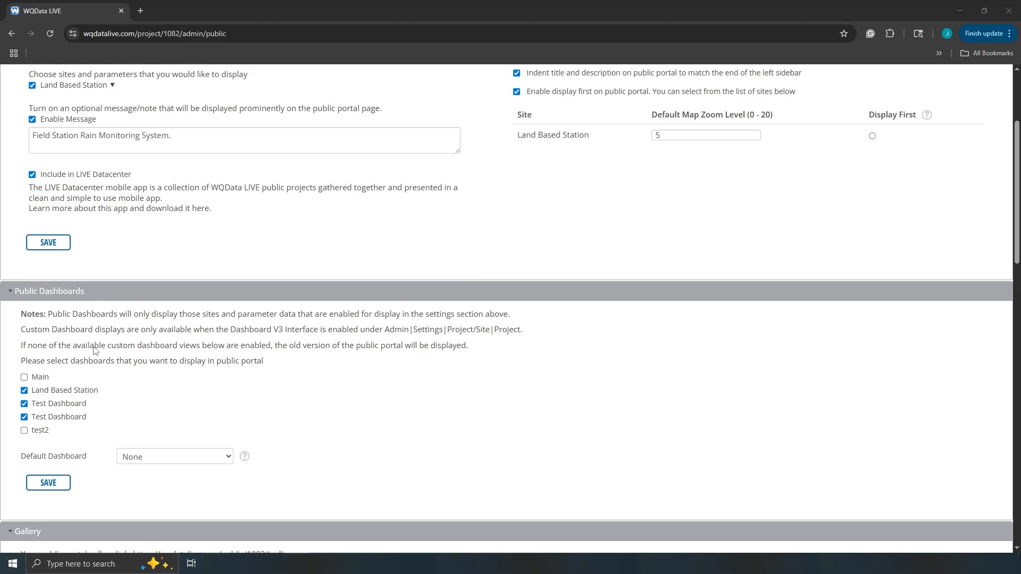
{"action": "scroll", "coordinate": [94, 351], "scroll_direction": "up", "scroll_amount": 3}
{"action": "left_click", "coordinate": [216, 191]}
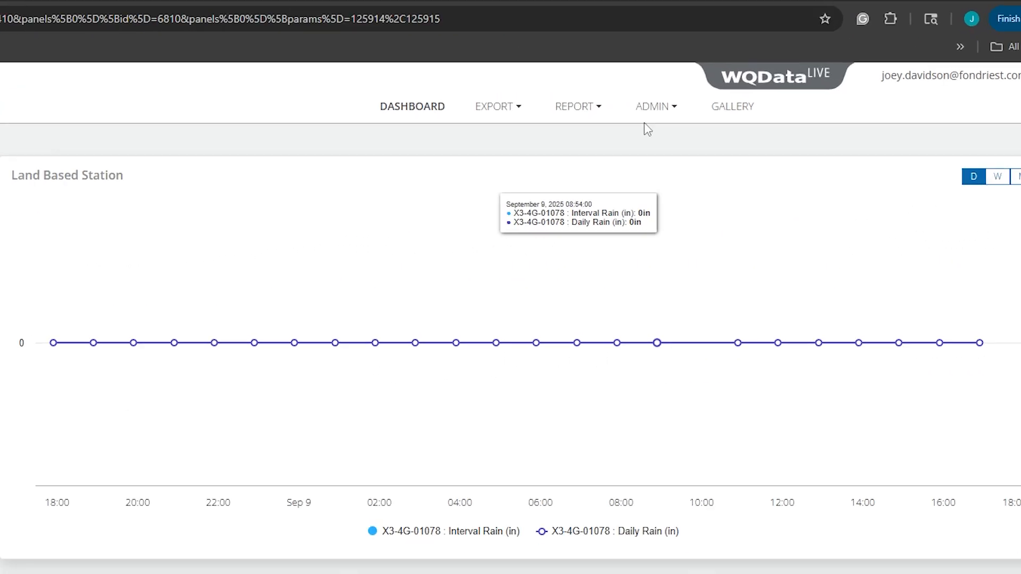
Step: Generate a new API key named Test, leaving Allow IP empty
{"action": "left_click", "coordinate": [652, 108]}
{"action": "left_click", "coordinate": [652, 243]}
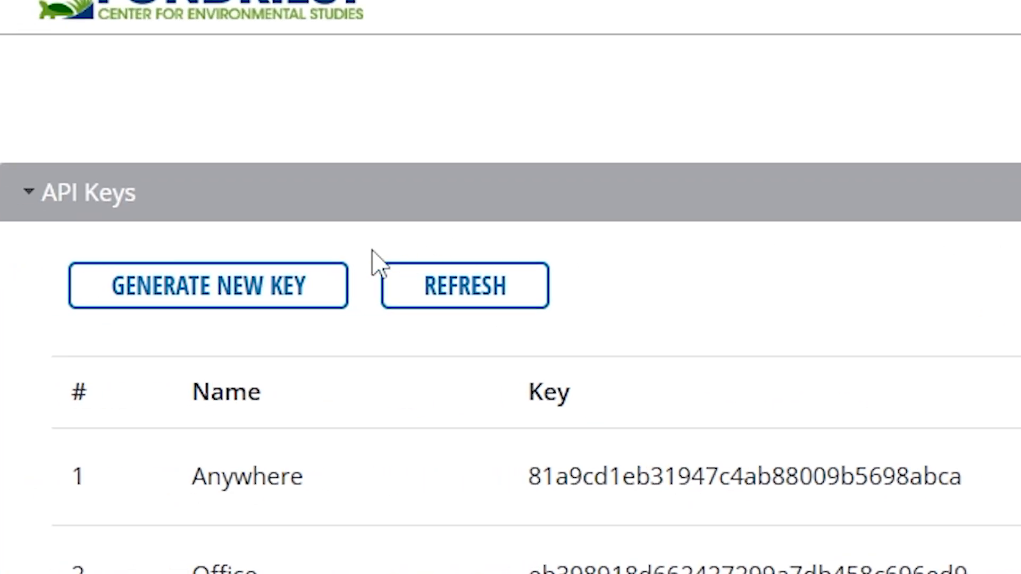
{"action": "left_click", "coordinate": [293, 290]}
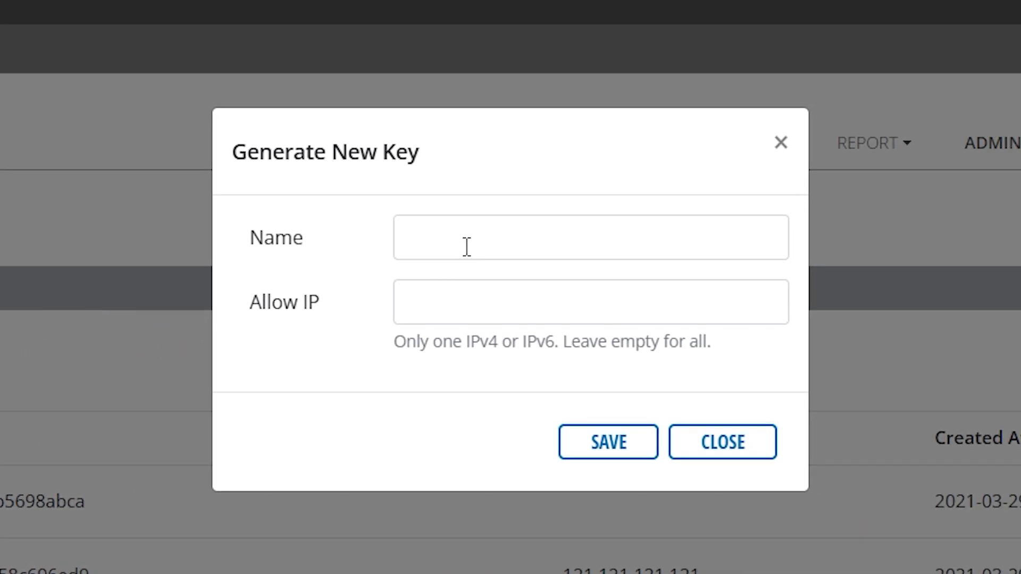
{"action": "left_click", "coordinate": [468, 245]}
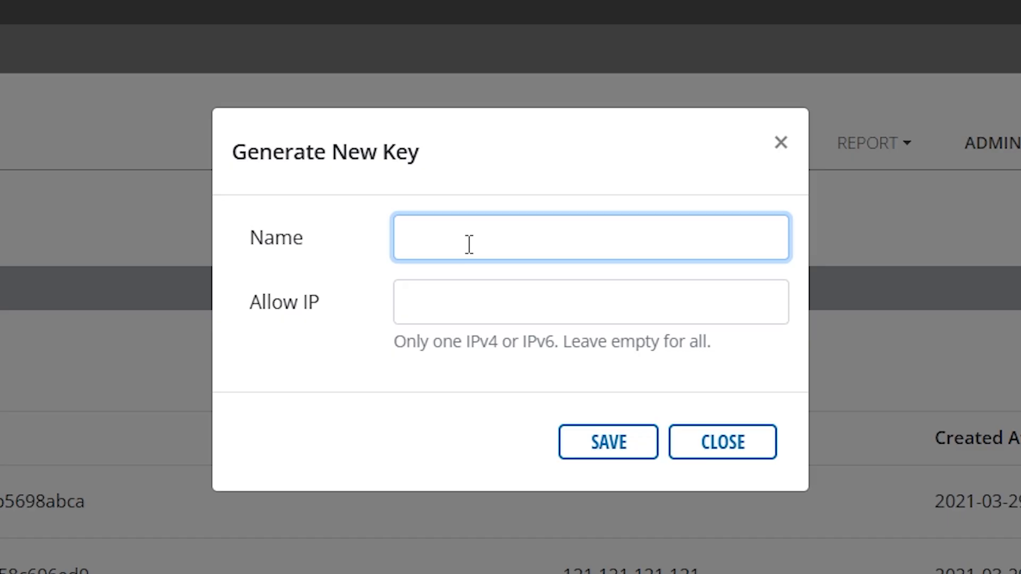
{"action": "left_click", "coordinate": [484, 299]}
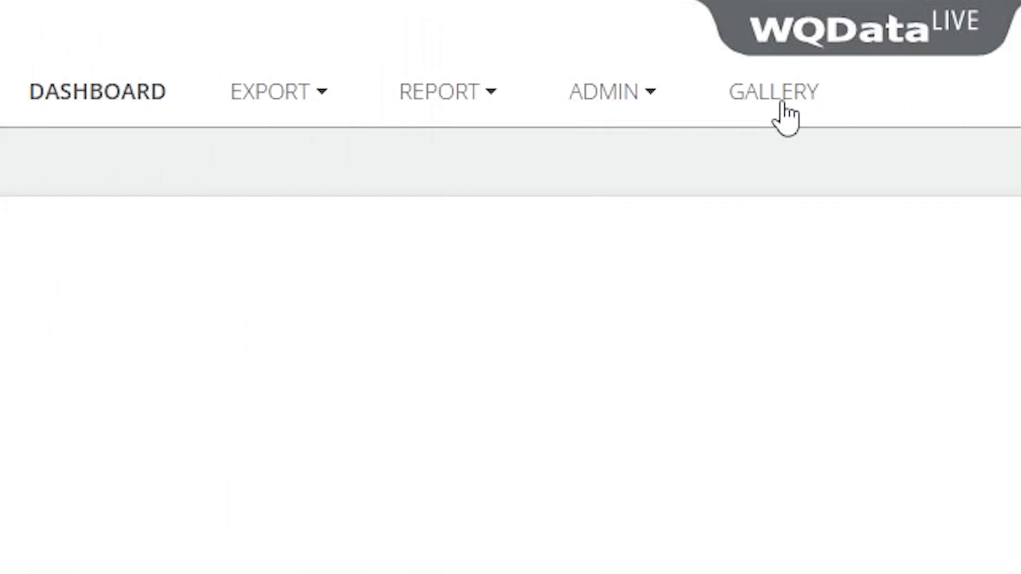
Step: Filter the gallery by title 'plant', then add the album 'Test Album'
{"action": "left_click", "coordinate": [779, 96]}
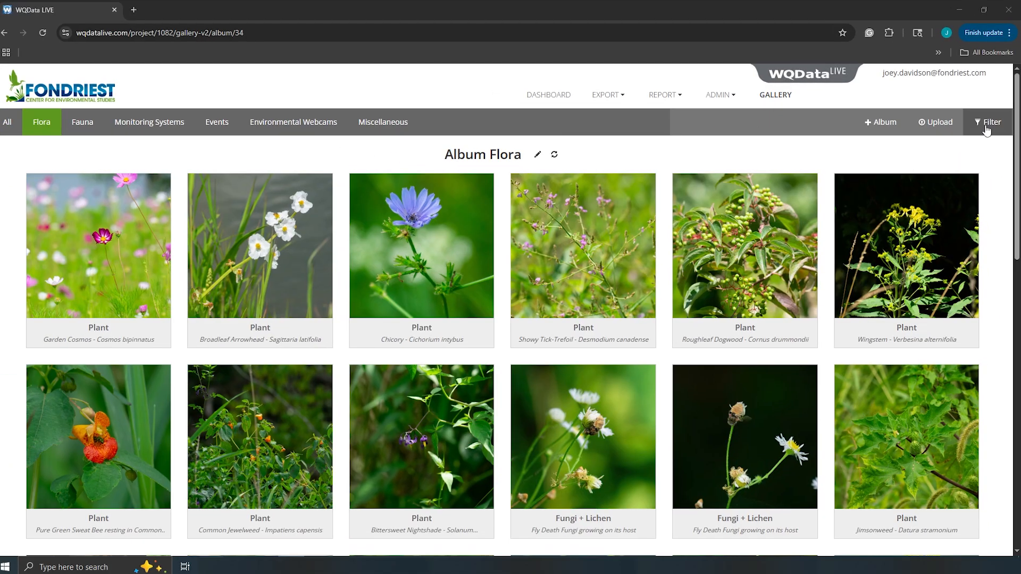
{"action": "left_click", "coordinate": [990, 124]}
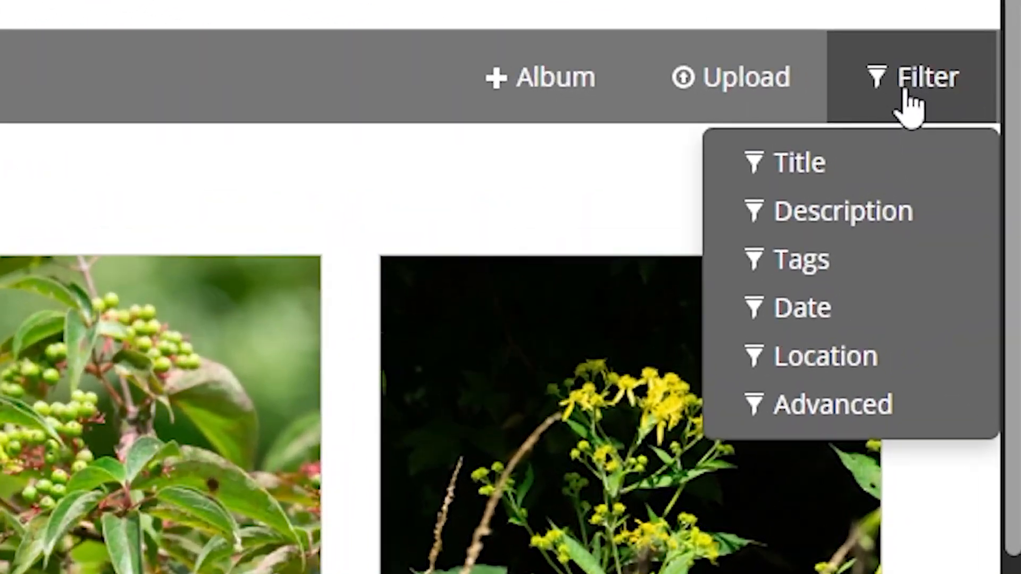
{"action": "left_click", "coordinate": [838, 172]}
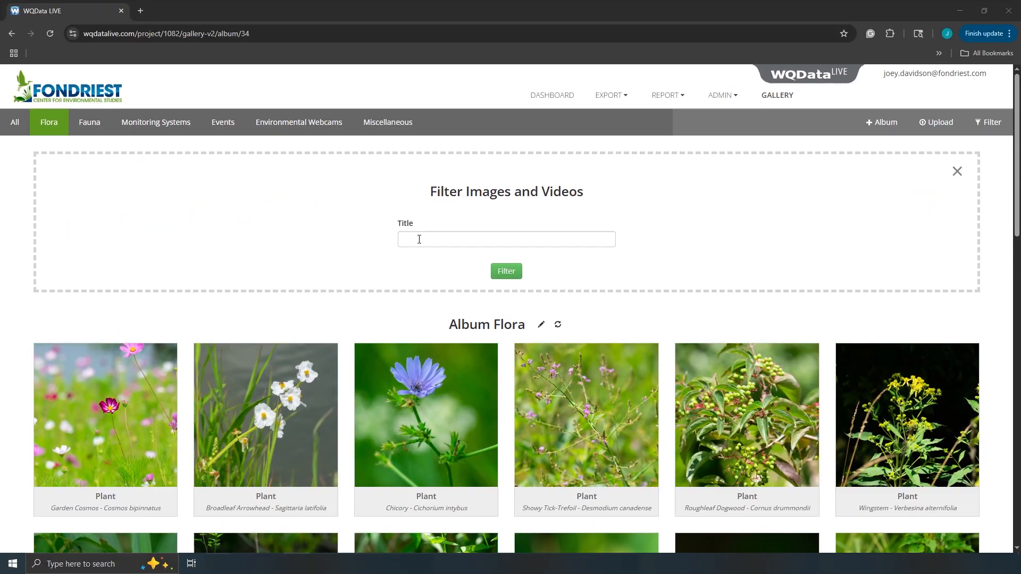
{"action": "left_click", "coordinate": [418, 240]}
{"action": "type", "text": "plant"}
{"action": "key", "text": "Return"}
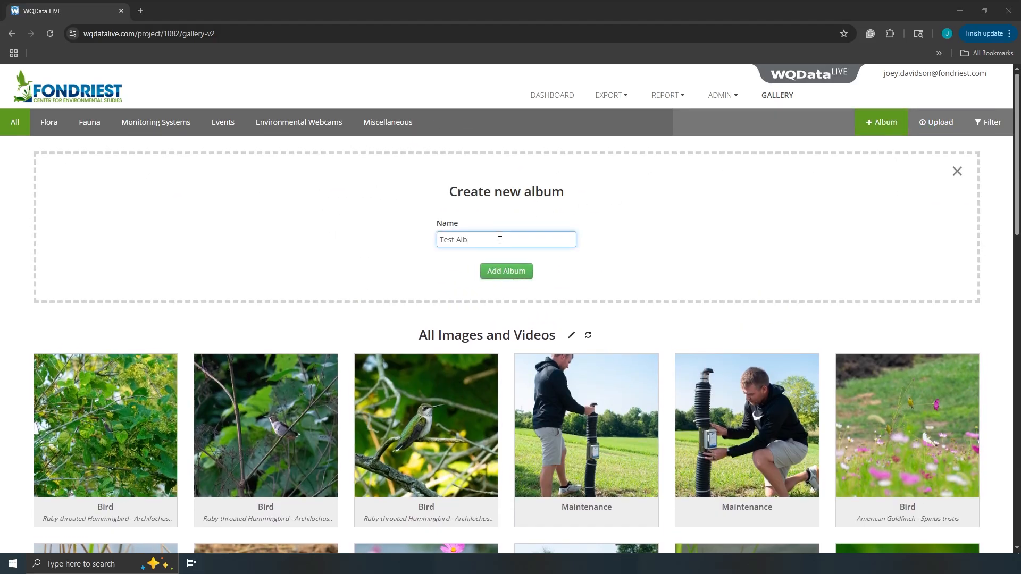
{"action": "left_click", "coordinate": [505, 272]}
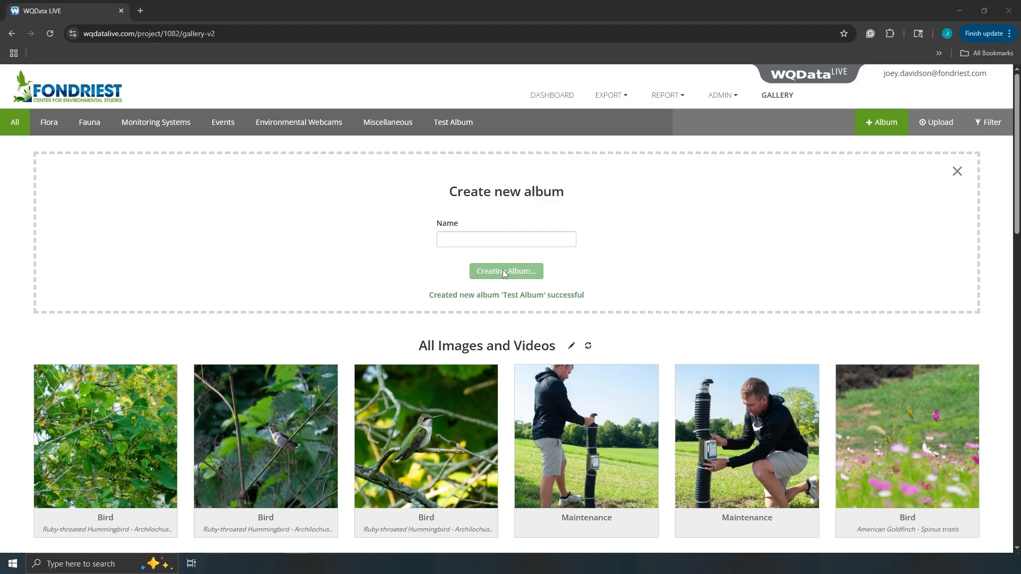